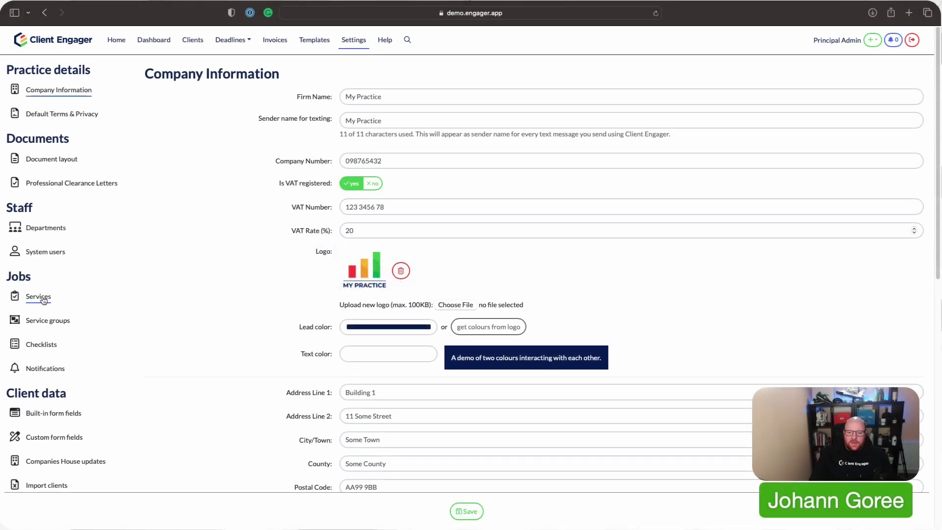
- Start a new custom service with checklists off, full name 'Test bookkeeping serivce'
left_click(42, 297)
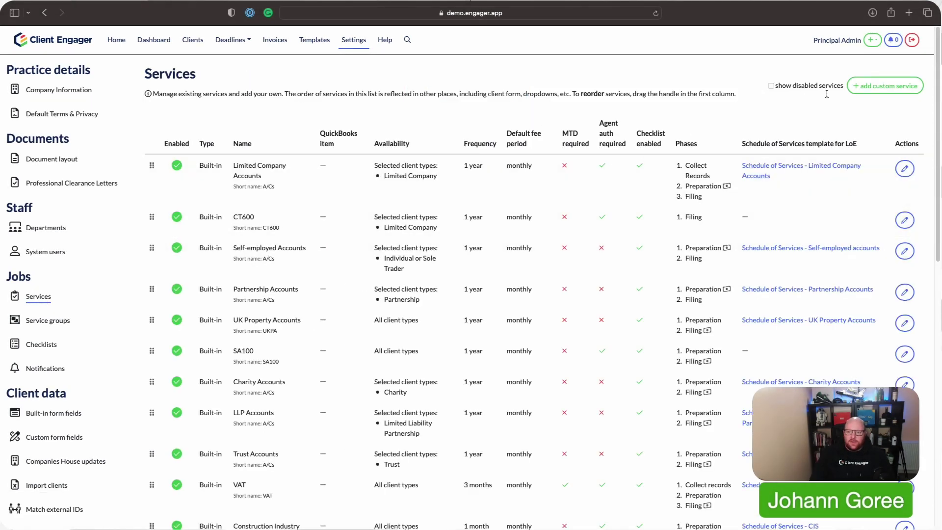
left_click(883, 86)
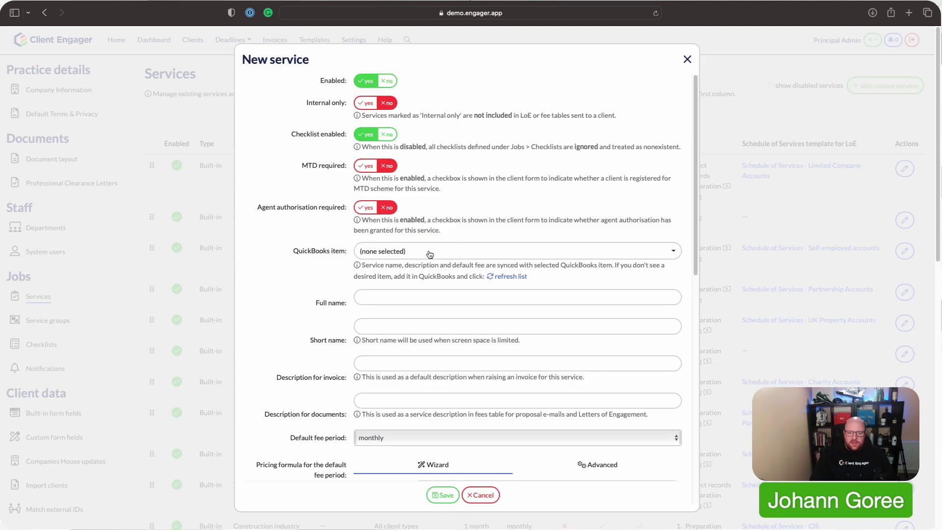
left_click(377, 102)
left_click(372, 105)
left_click(382, 135)
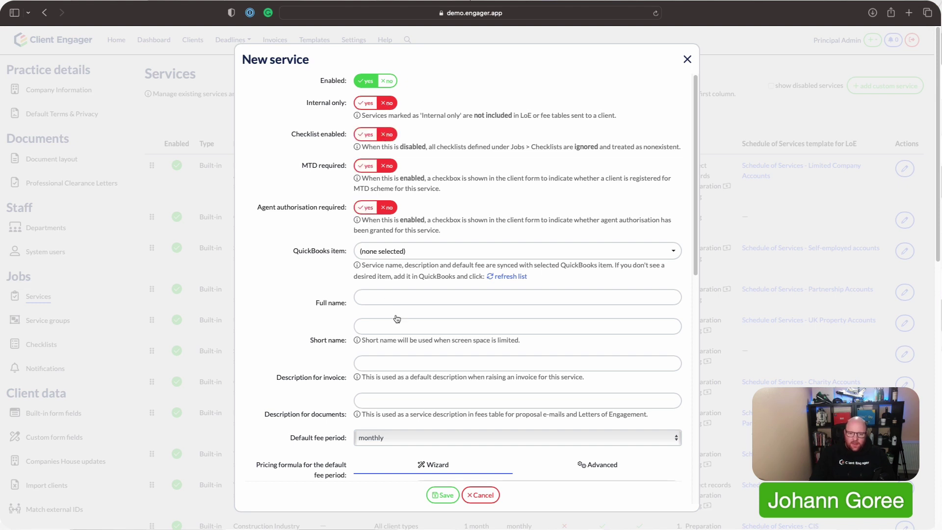
scroll(397, 305, "down", 1)
scroll(396, 302, "down", 1)
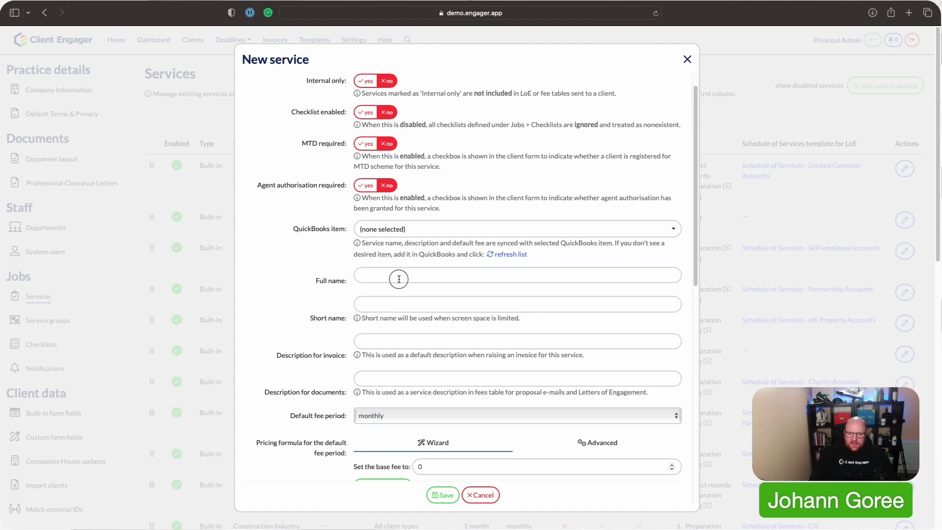
left_click(399, 278)
type("Tes")
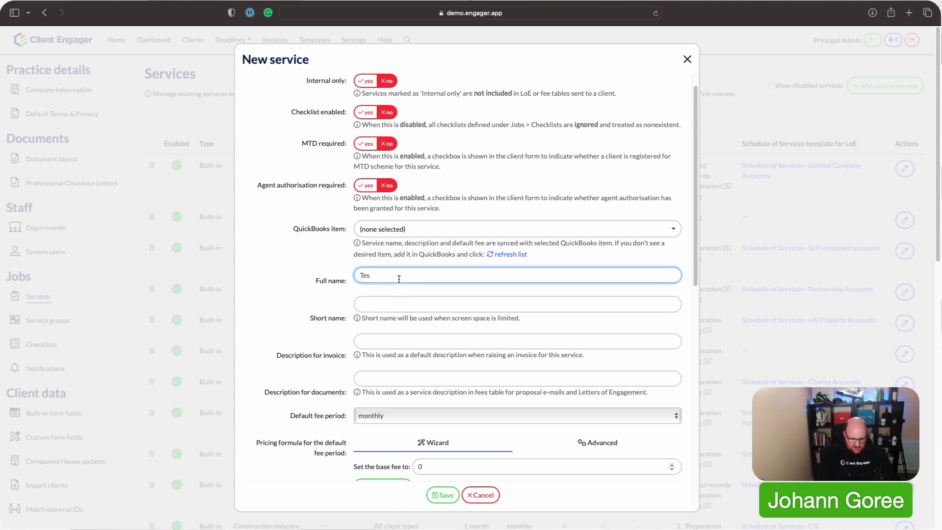
type("t bookkeeping serivce")
- Pick the Schedule of Services - Bookkeeping template and try saving the service
scroll(420, 287, "down", 1)
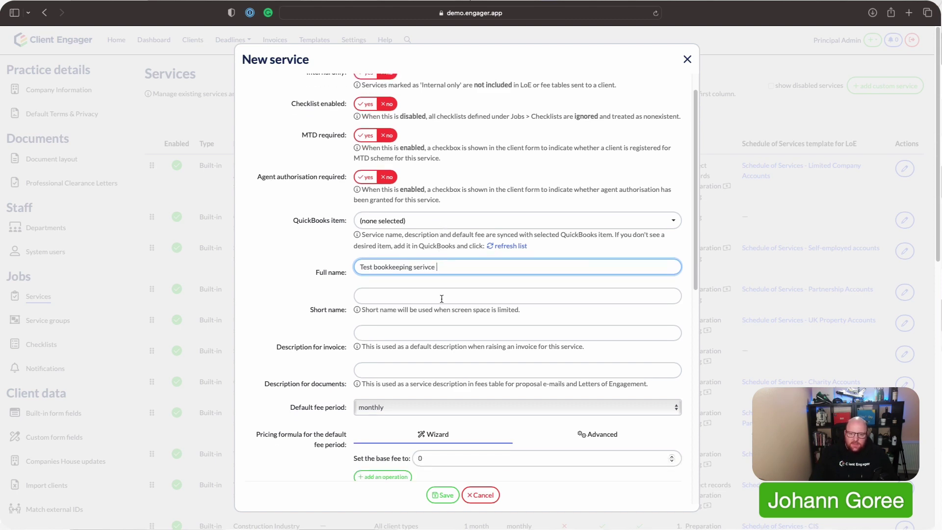
scroll(442, 298, "down", 5)
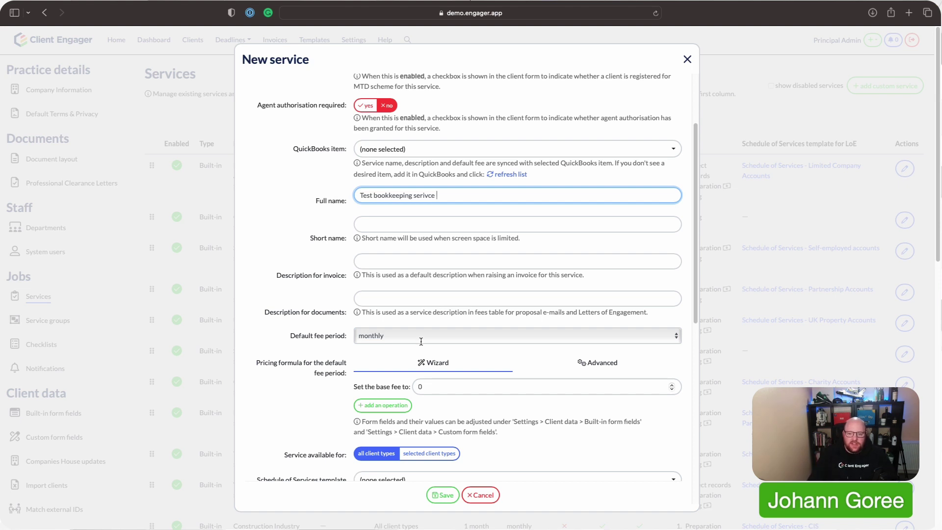
scroll(426, 369, "down", 3)
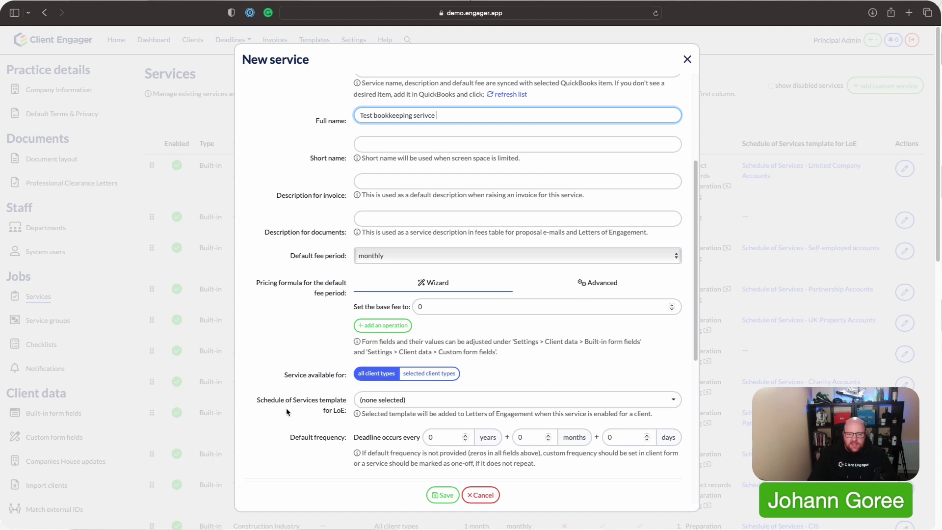
left_click(393, 410)
left_click(399, 387)
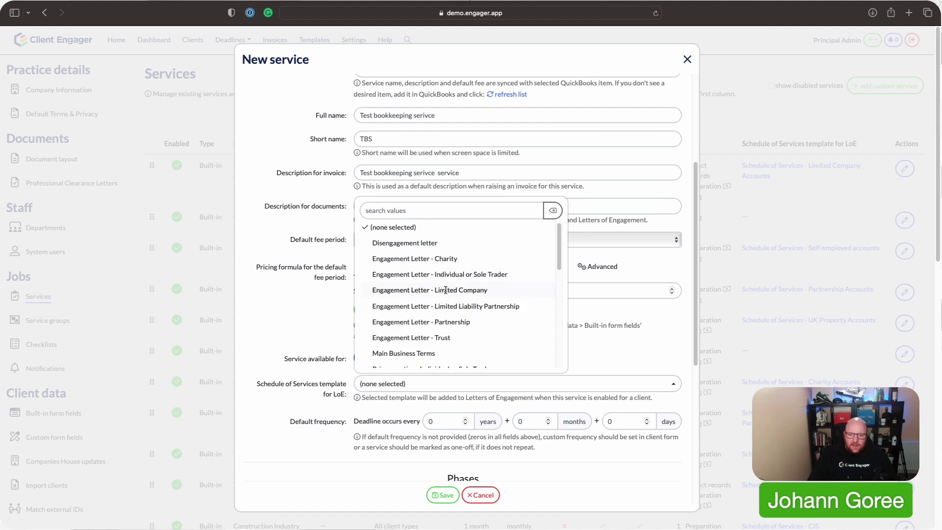
left_click(445, 213)
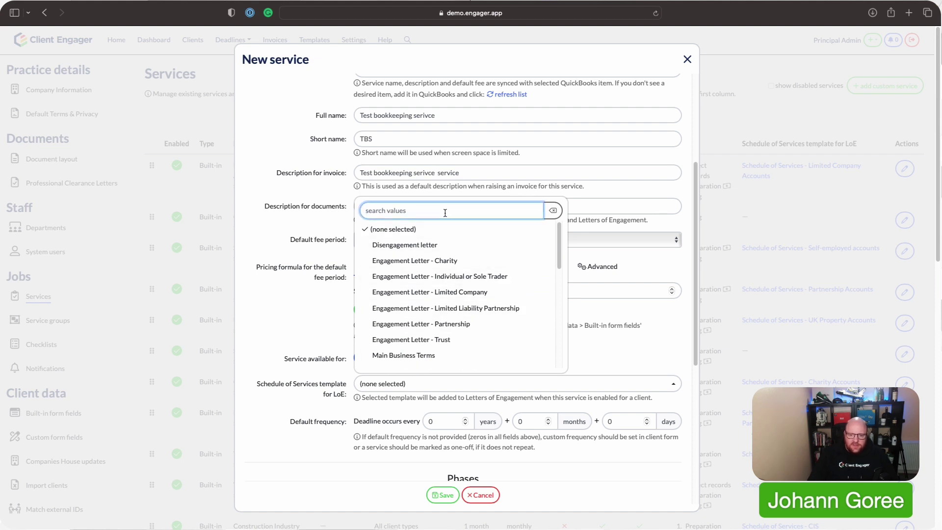
type("book")
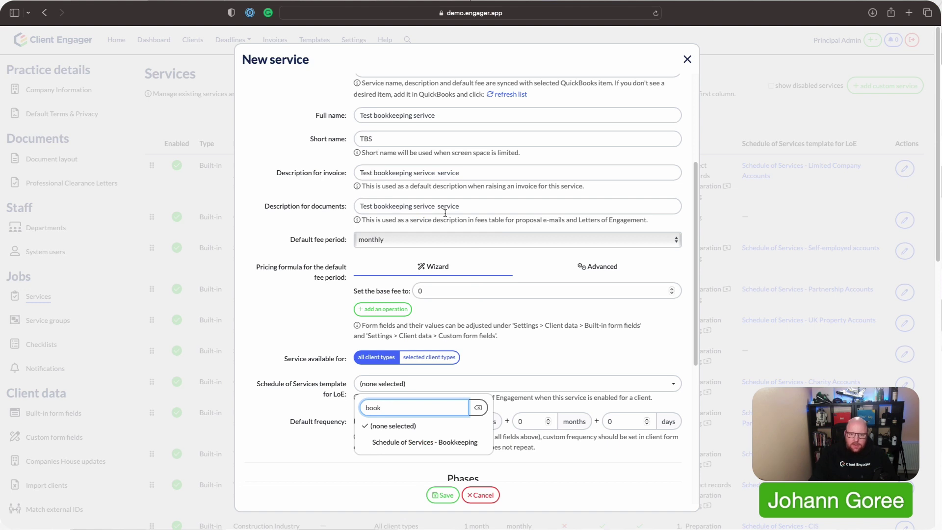
left_click(433, 443)
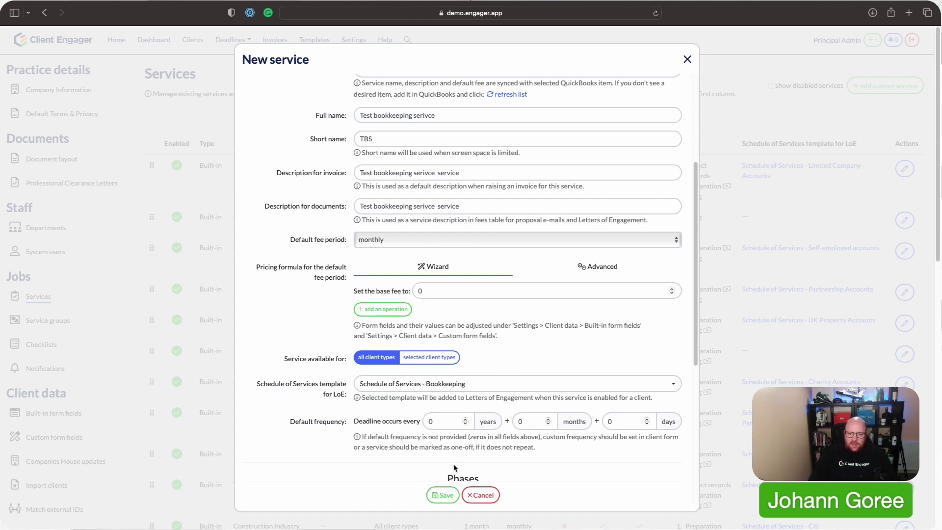
left_click(443, 495)
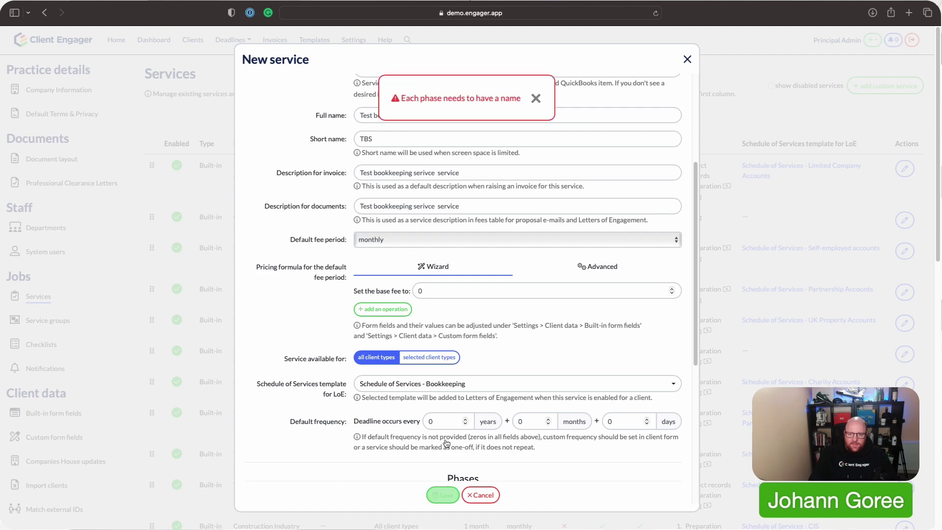
- Name phase #1 'one', save the service, and go to the clients list
scroll(475, 356, "down", 5)
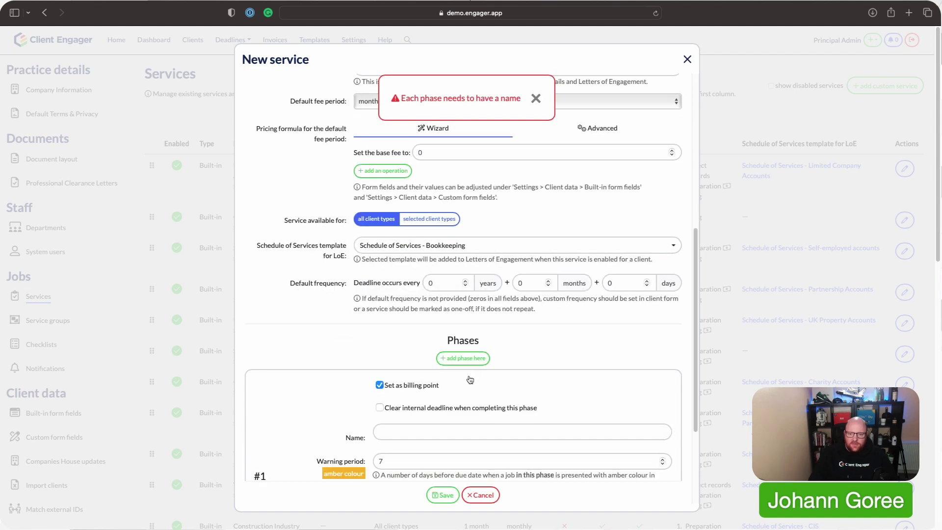
left_click(455, 377)
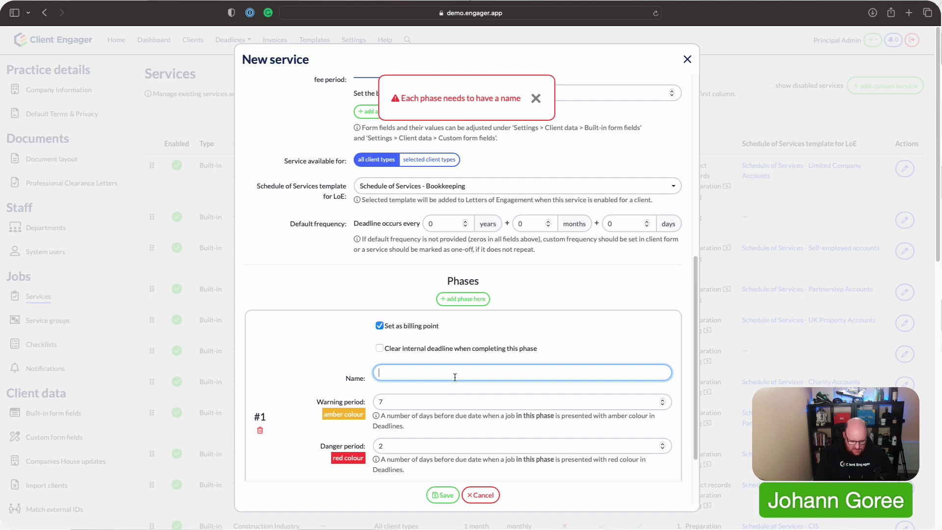
type("one")
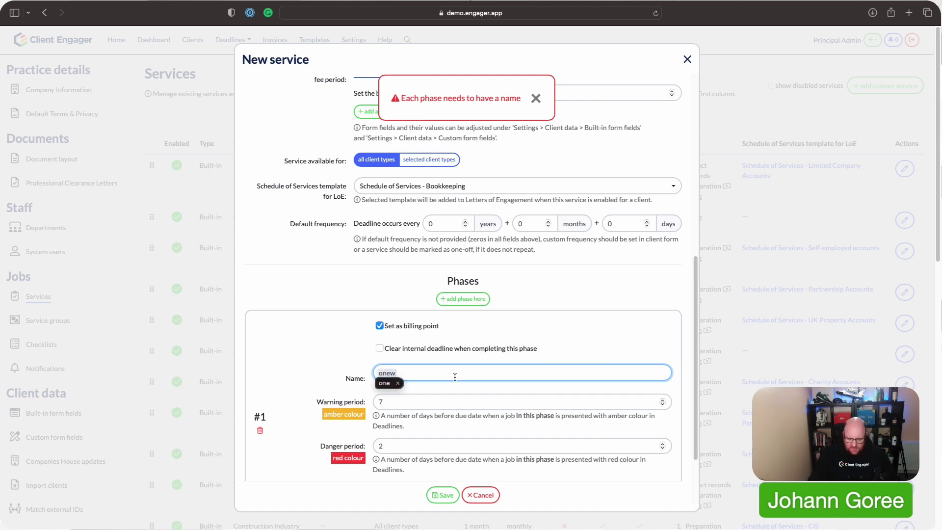
left_click(510, 390)
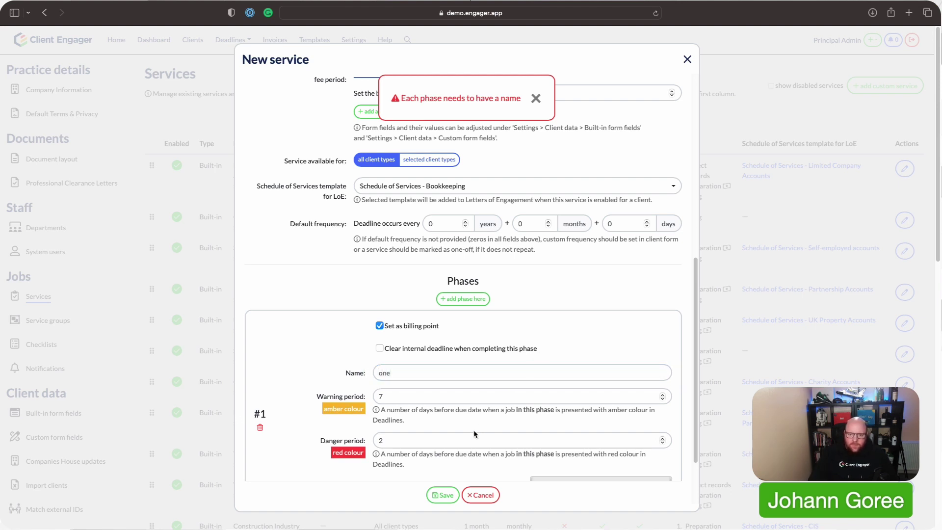
left_click(441, 492)
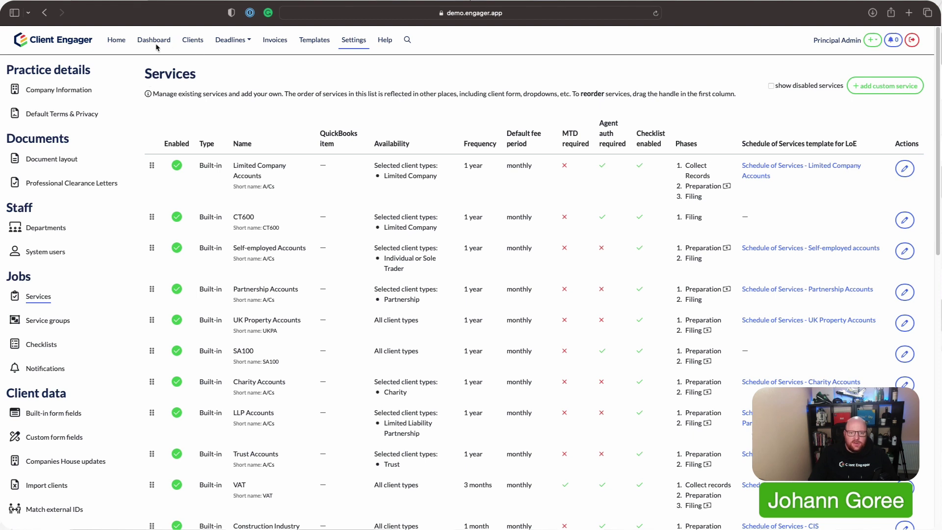
left_click(191, 41)
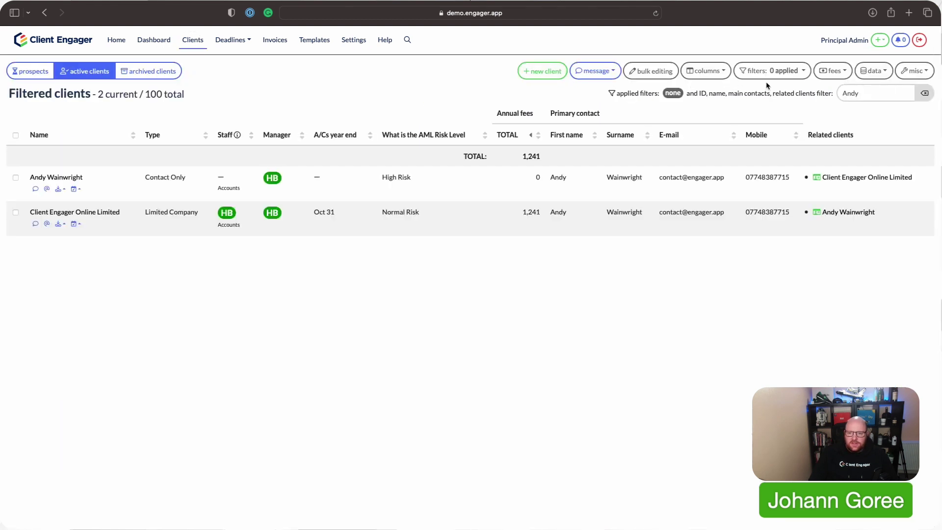
- In Client Engager Online Limited, disable Limited Company Accounts, CT600, VAT, Payroll, CS01, Bookkeeping and Software
left_click(111, 217)
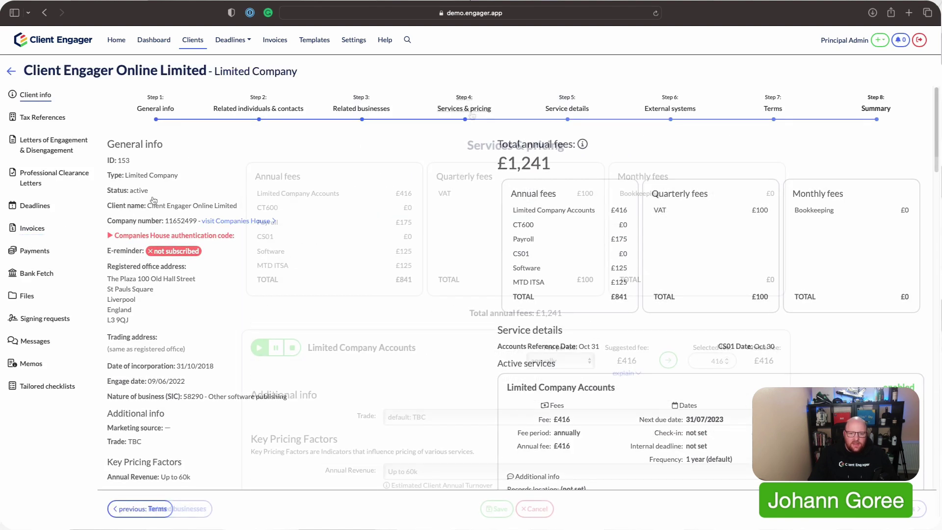
left_click(292, 333)
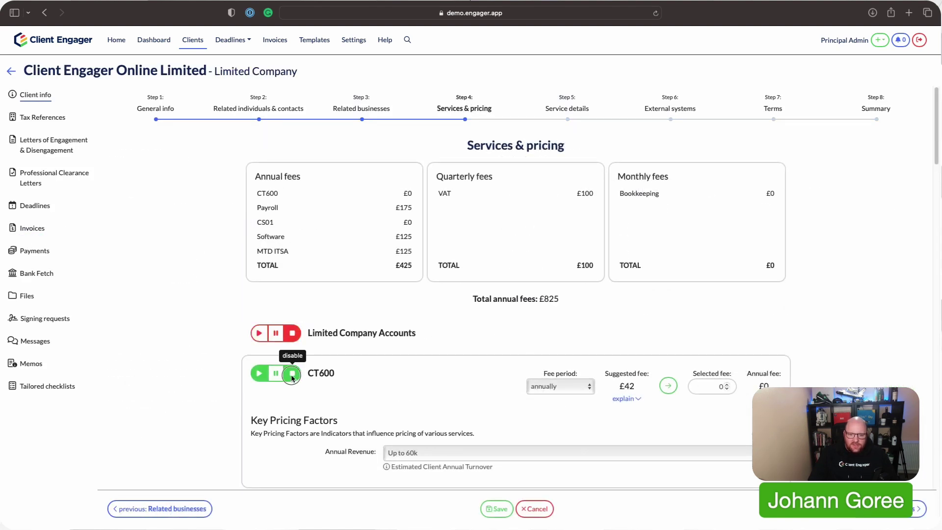
left_click(292, 373)
scroll(294, 380, "down", 2)
left_click(294, 387)
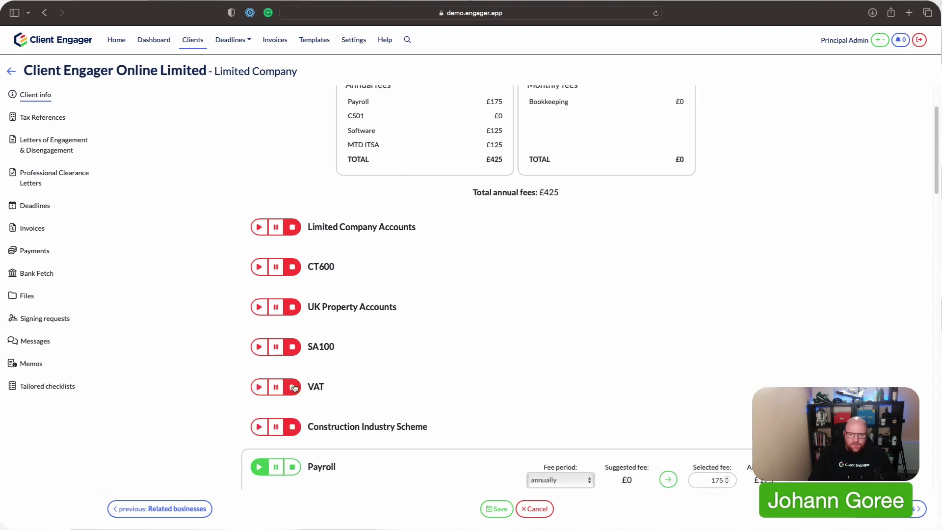
scroll(295, 403, "down", 1)
left_click(293, 441)
scroll(297, 444, "down", 1)
scroll(297, 444, "down", 2)
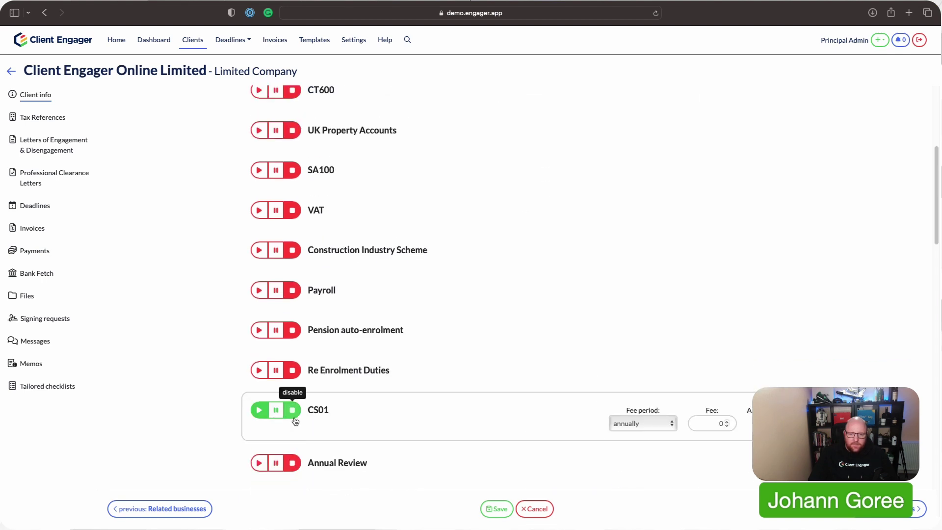
left_click(293, 412)
scroll(293, 419, "down", 1)
scroll(295, 407, "down", 5)
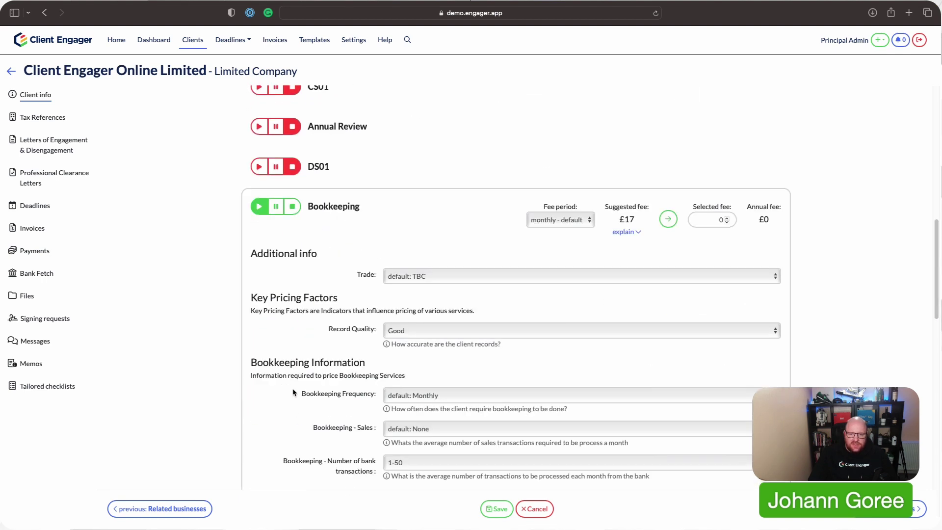
left_click(292, 207)
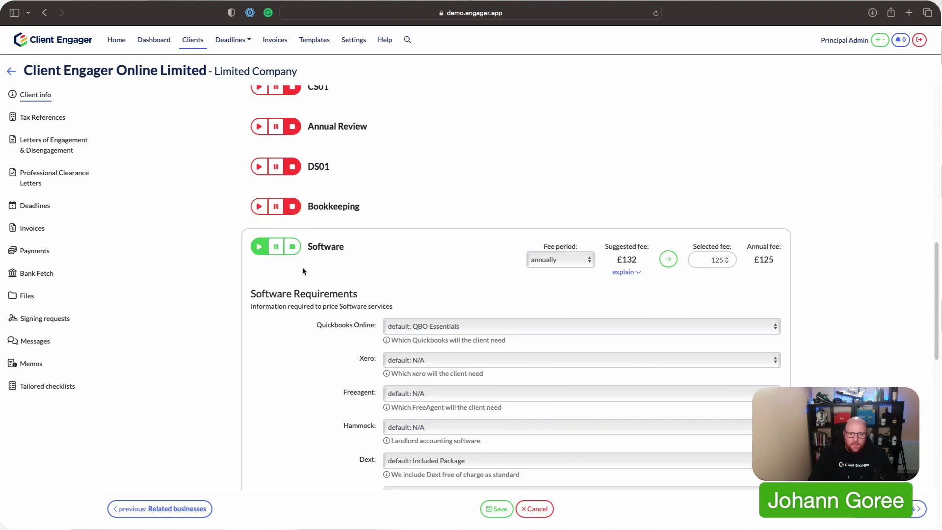
left_click(292, 246)
scroll(304, 346, "down", 2)
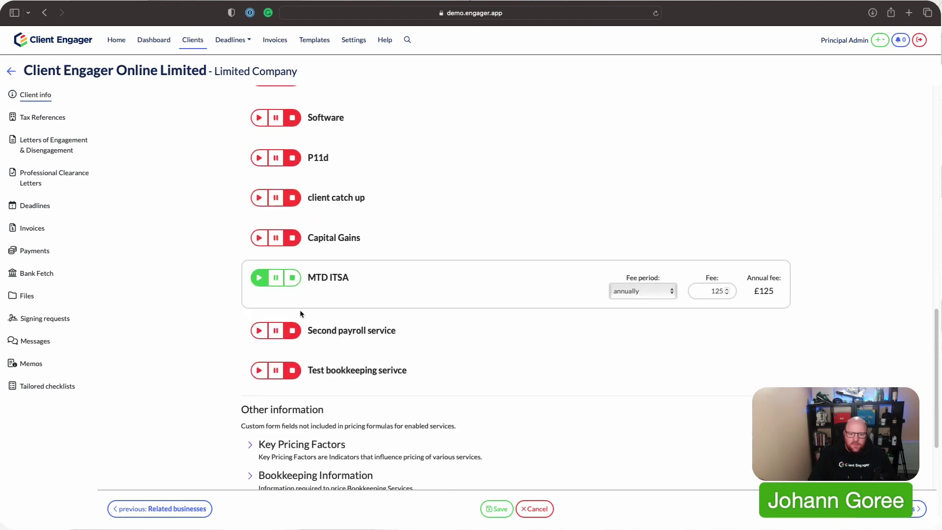
- Stop MTD ITSA and enable Test bookkeeping serivce with a monthly fee of 100
left_click(293, 278)
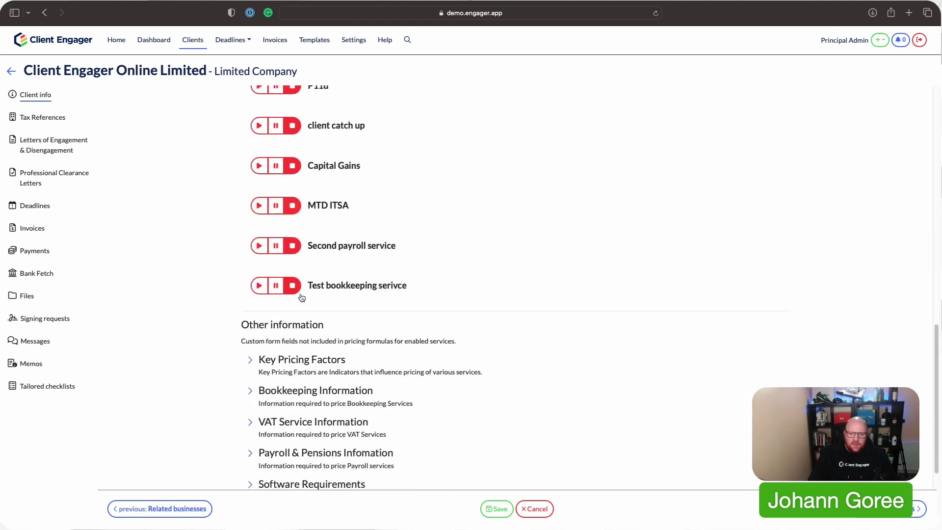
left_click(259, 289)
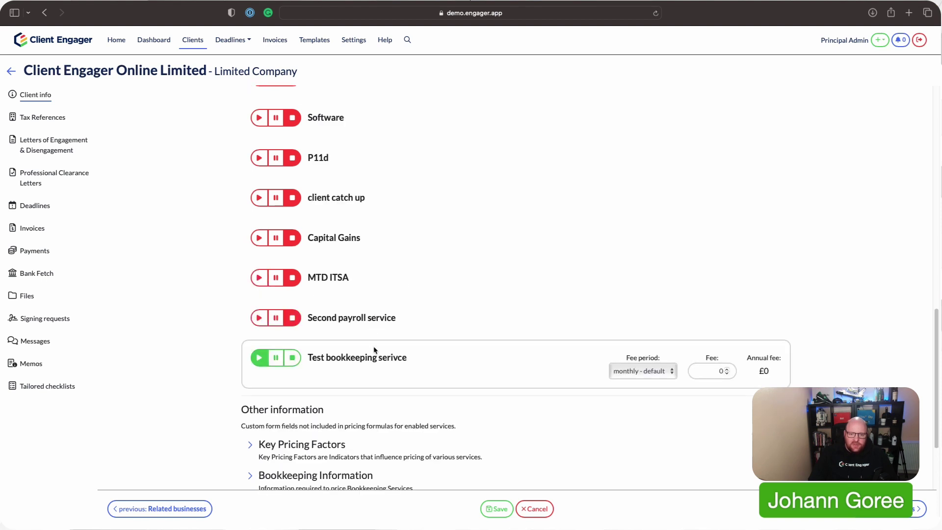
left_click(705, 367)
type("1")
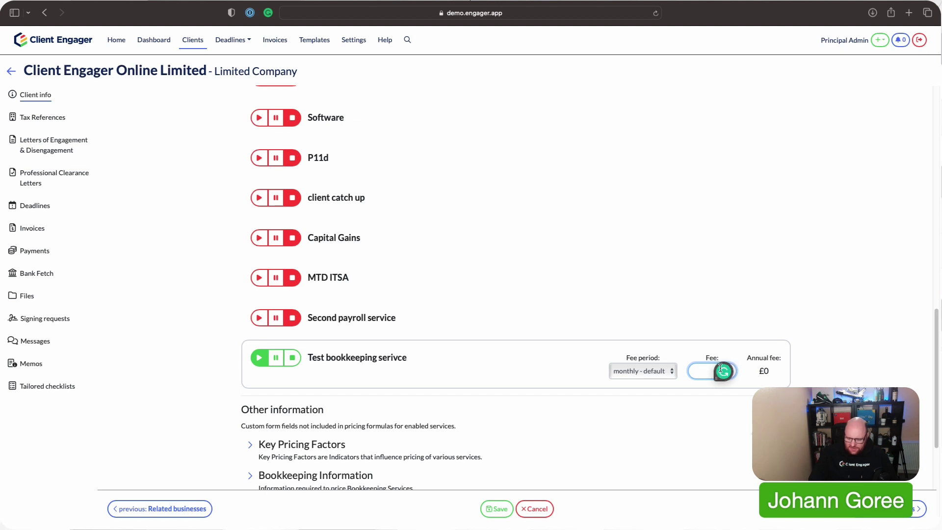
type("00")
left_click(754, 296)
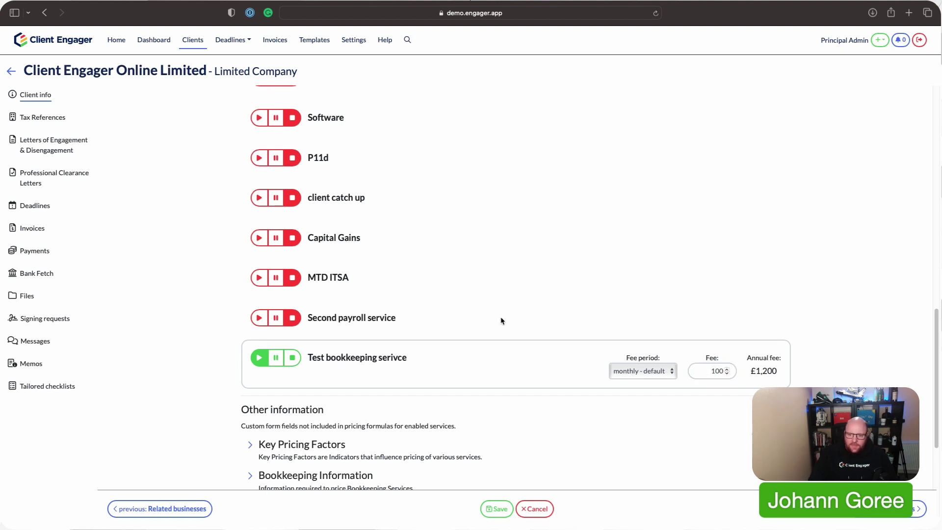
- Save the client's services despite incomplete data and regenerate the letter of engagement
left_click(495, 506)
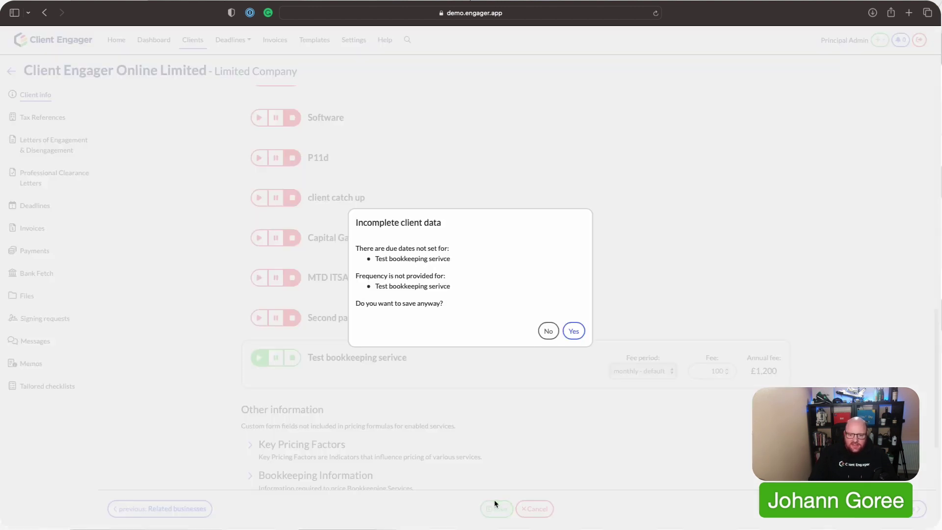
left_click(574, 332)
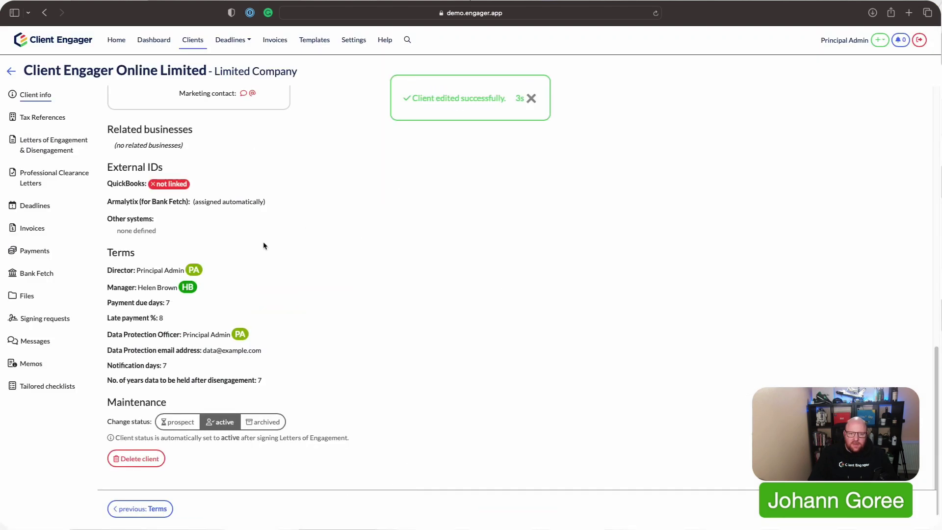
left_click(64, 152)
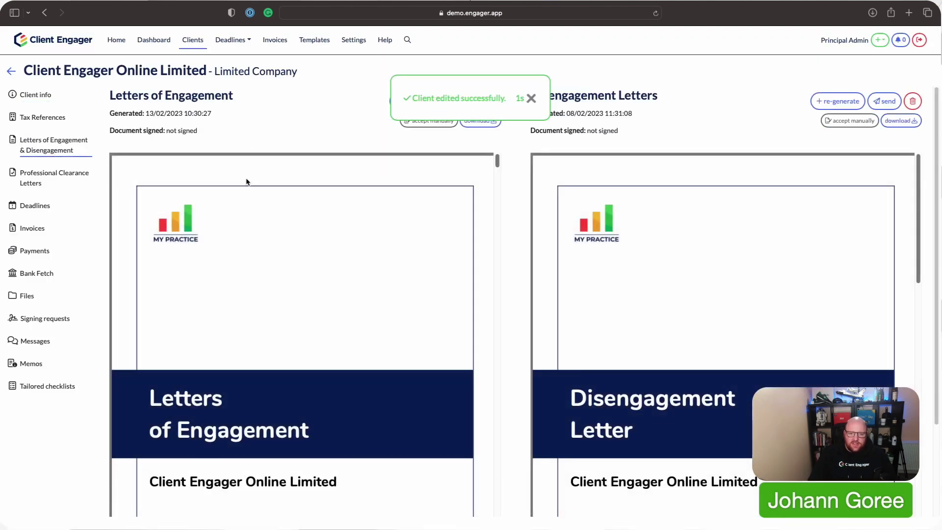
left_click(418, 101)
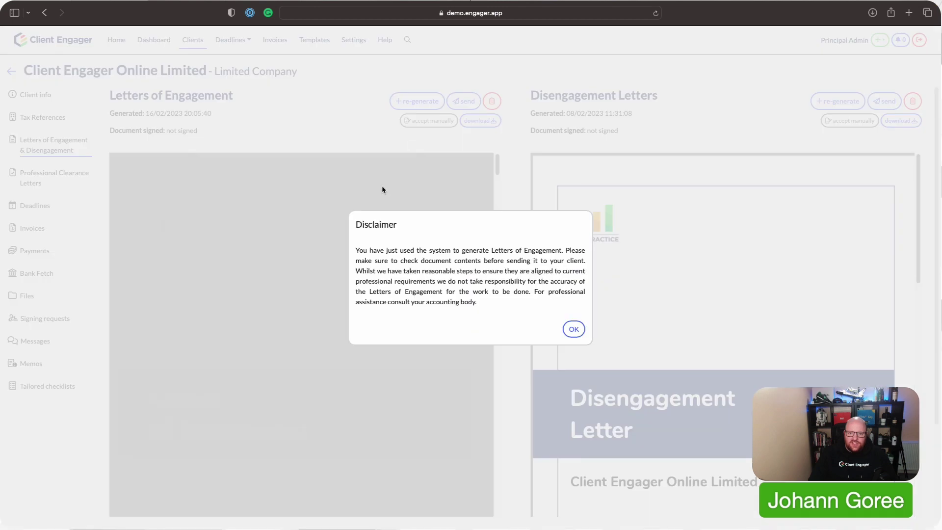
left_click(574, 330)
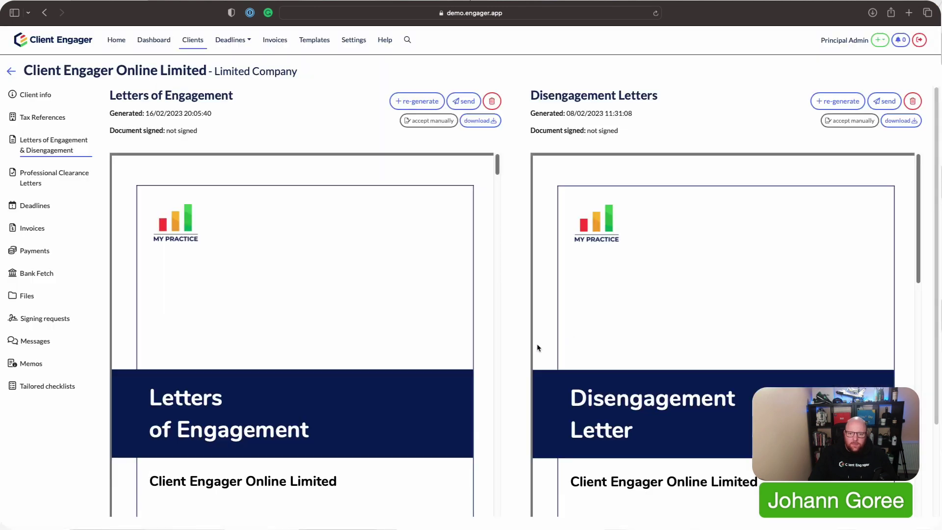
- Review the regenerated letter's Bookkeeping Services schedule, then return to Settings
scroll(465, 368, "down", 10)
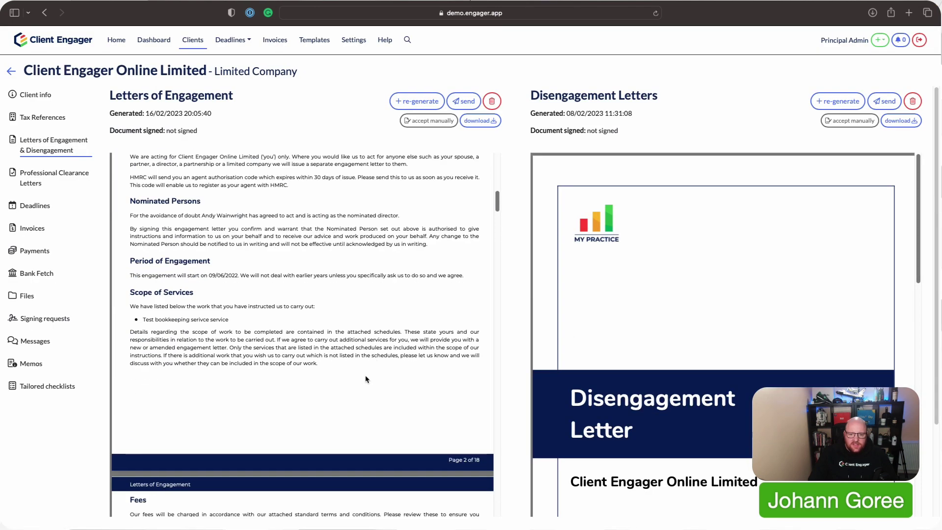
scroll(360, 375, "down", 1)
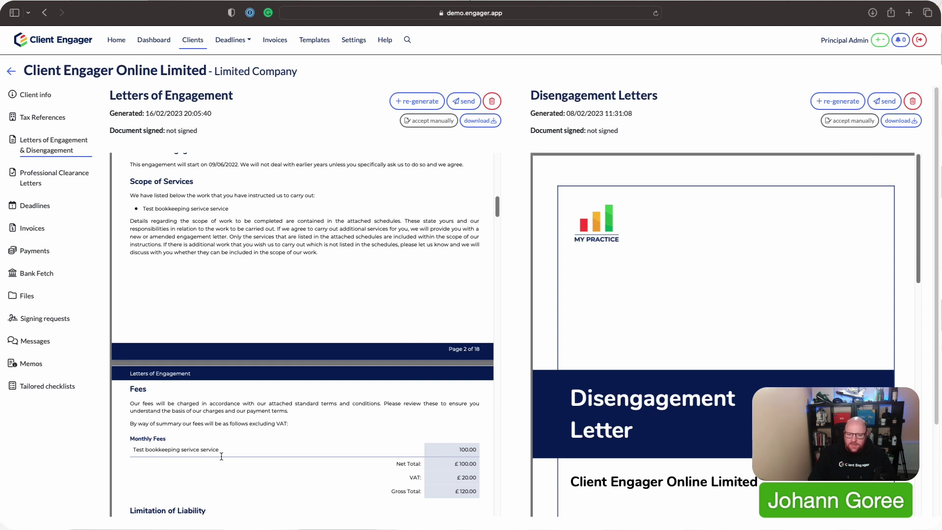
scroll(412, 450, "down", 2)
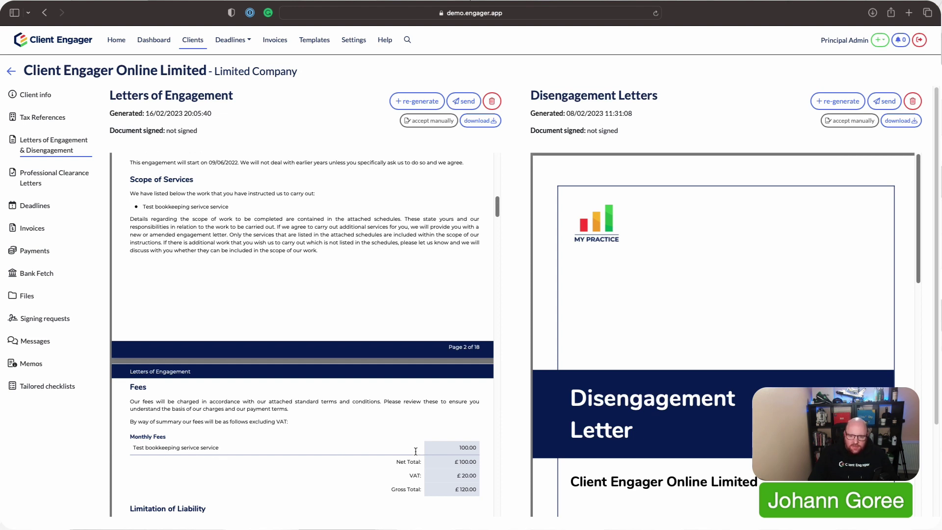
scroll(393, 457, "down", 10)
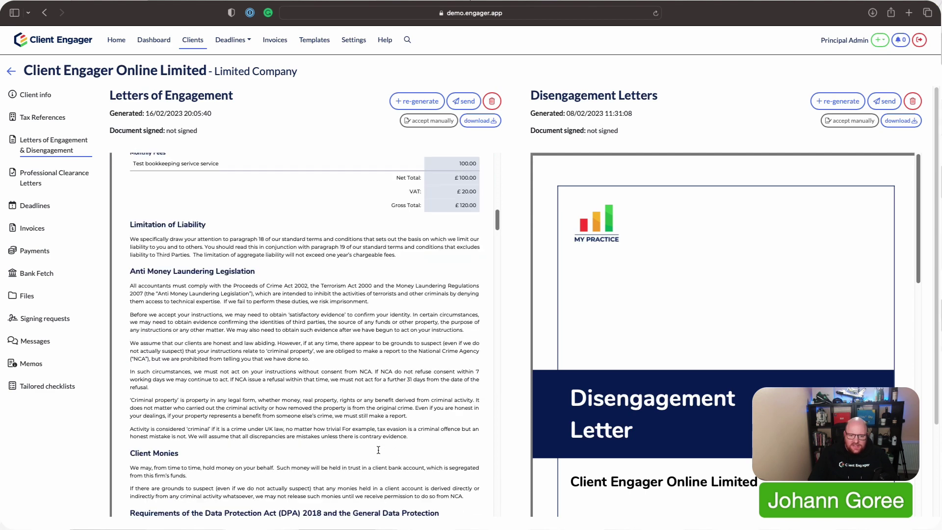
scroll(322, 438, "down", 10)
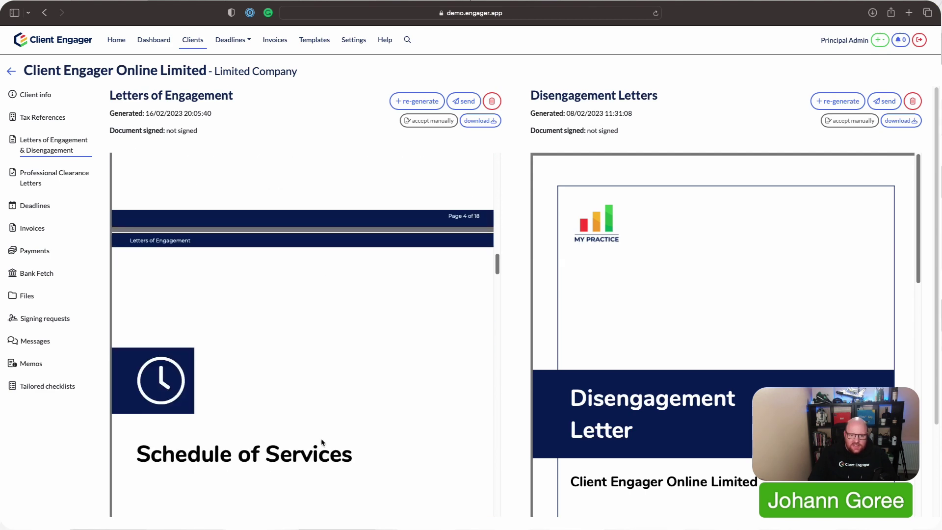
scroll(251, 344, "down", 8)
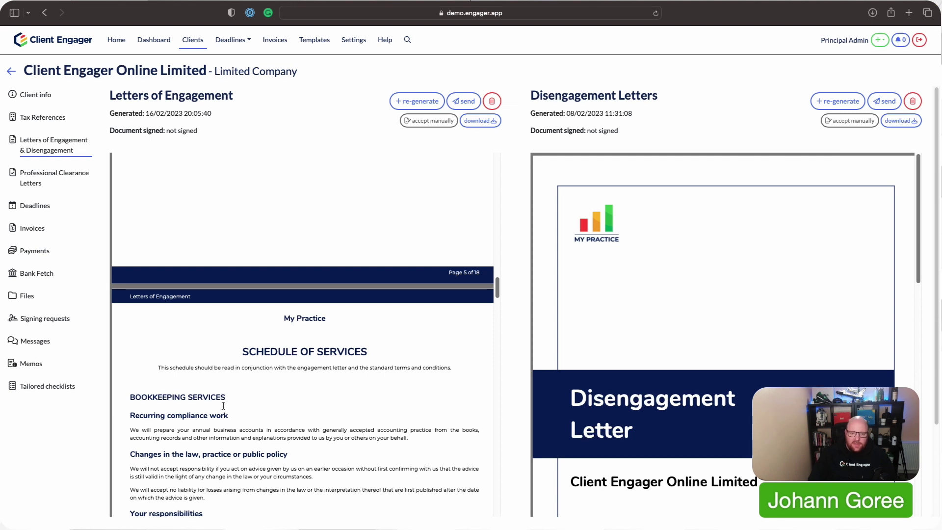
scroll(260, 395, "down", 1)
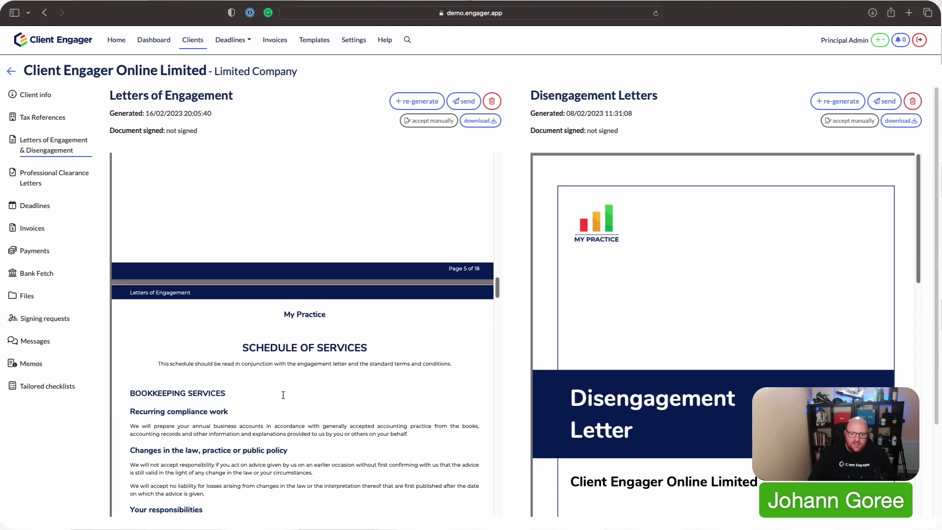
scroll(286, 401, "up", 1)
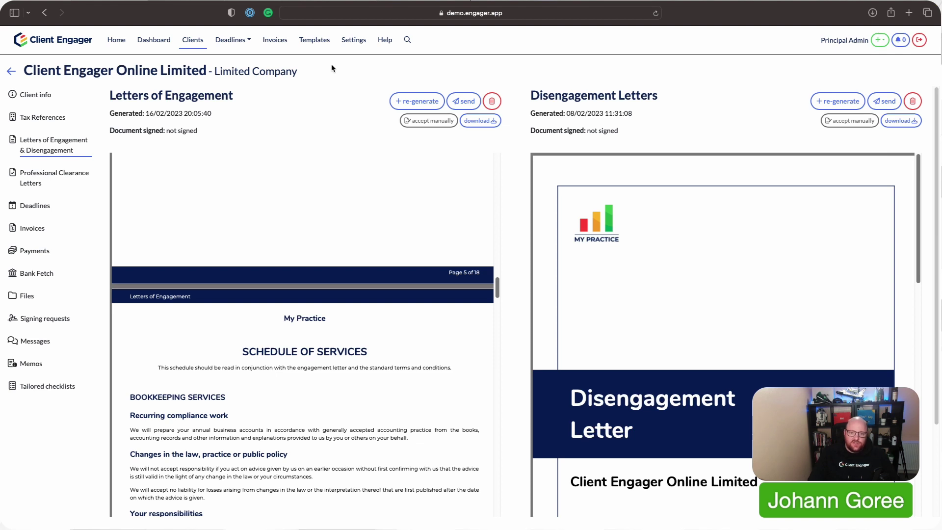
left_click(356, 42)
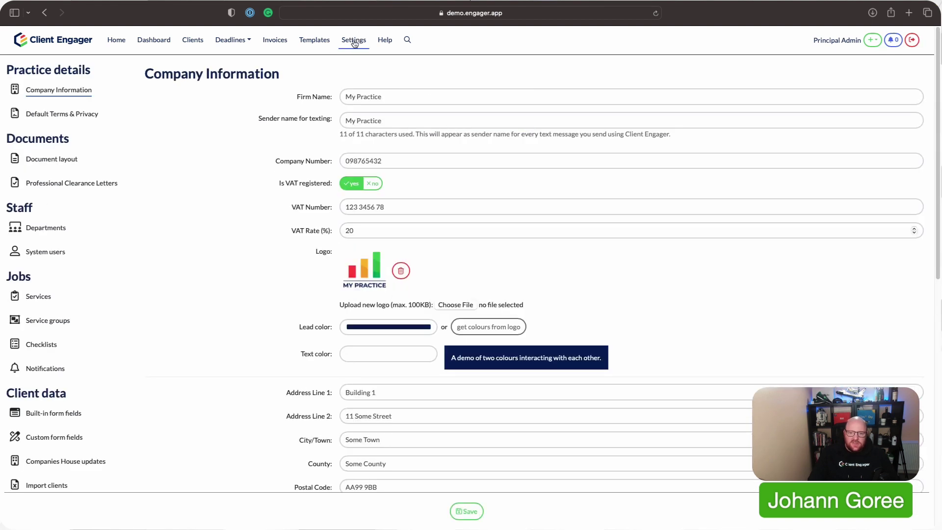
- Confirm Test bookkeeping serivce still uses Schedule of Services - Bookkeeping, closing without saving
left_click(38, 294)
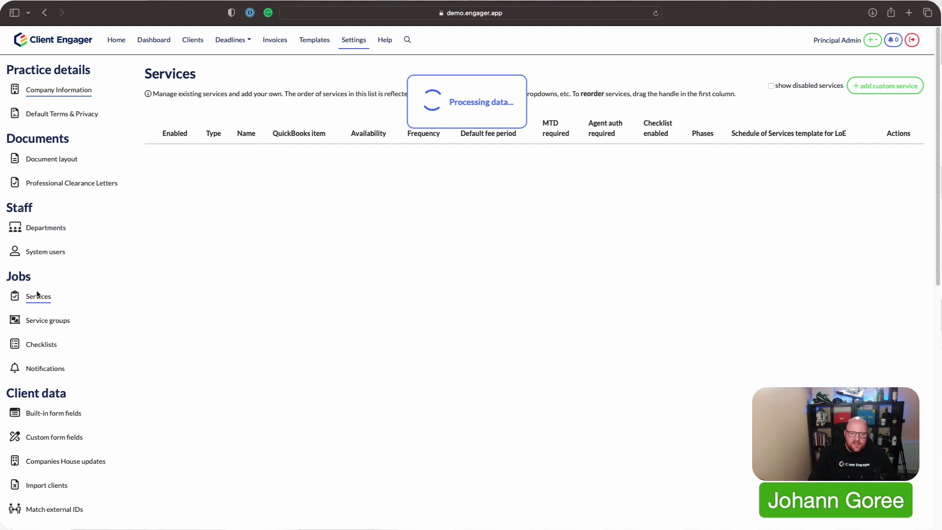
scroll(313, 310, "down", 15)
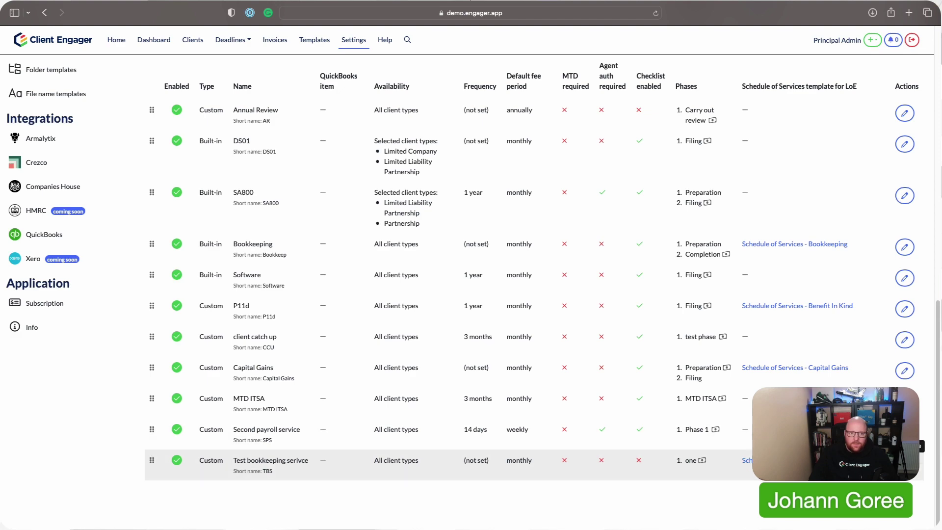
left_click(905, 463)
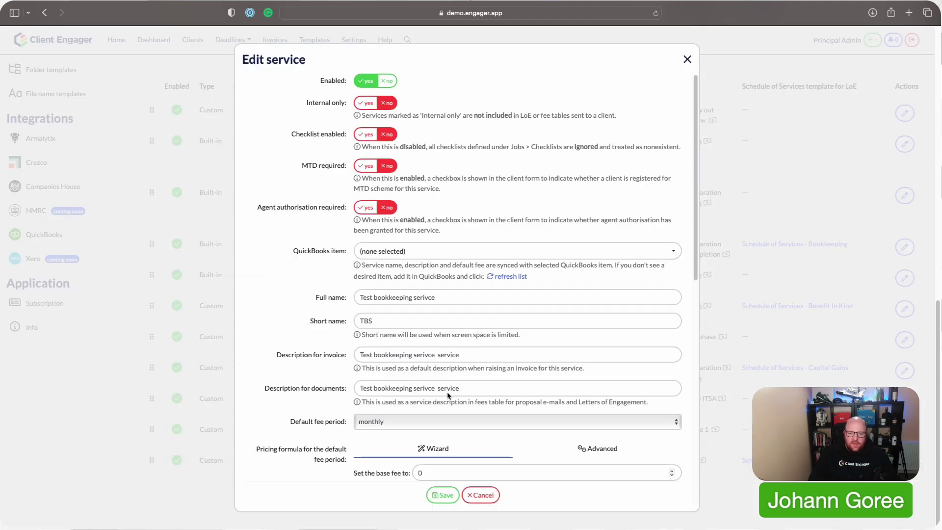
scroll(441, 380, "down", 5)
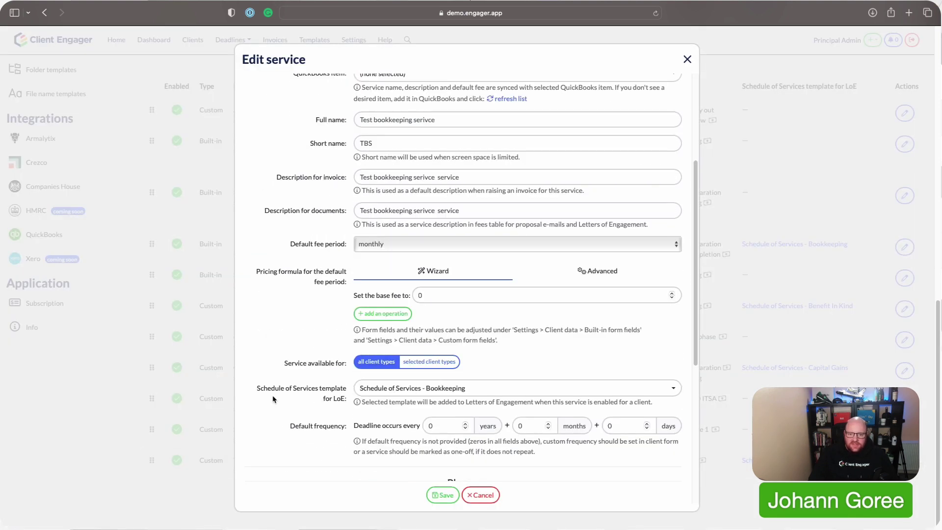
left_click(412, 391)
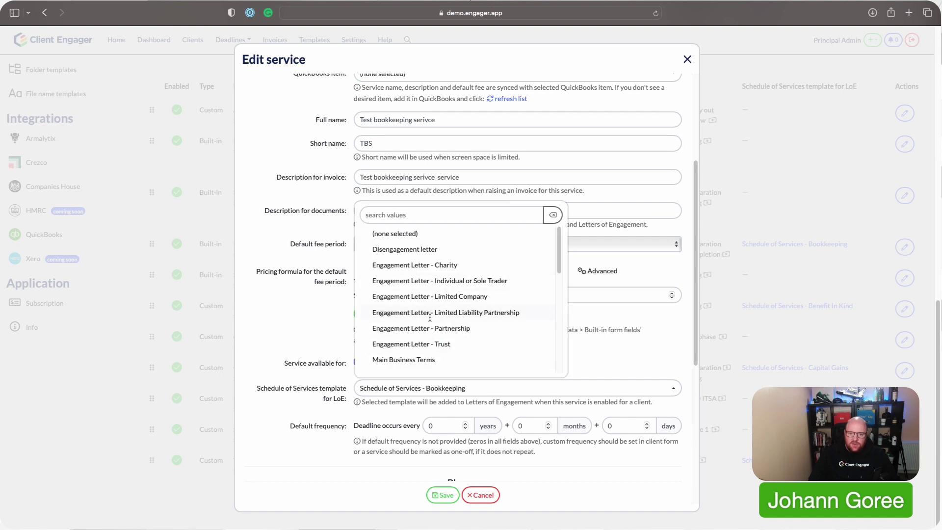
left_click(328, 322)
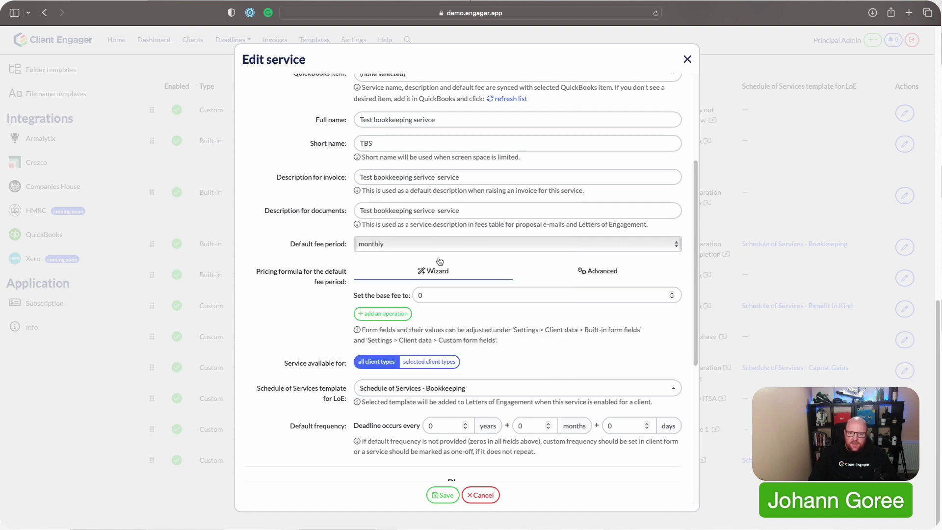
left_click(688, 59)
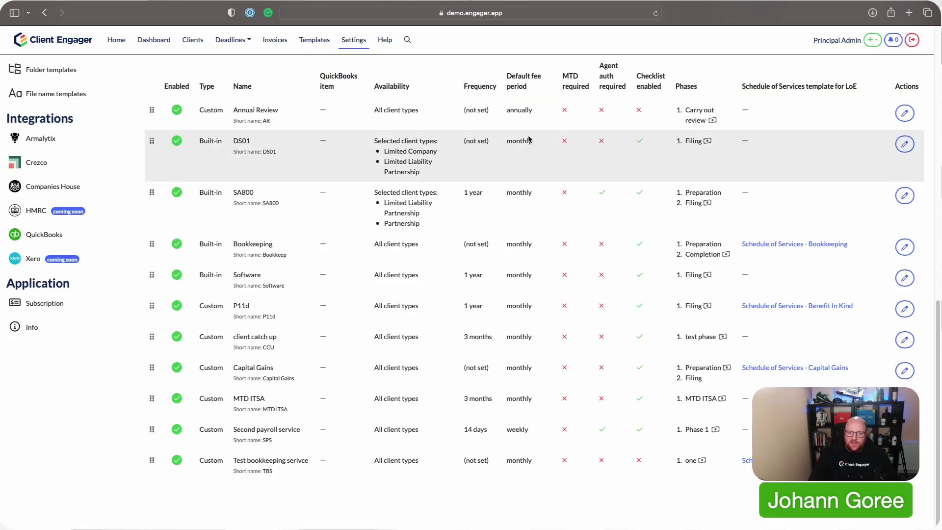
scroll(344, 147, "up", 10)
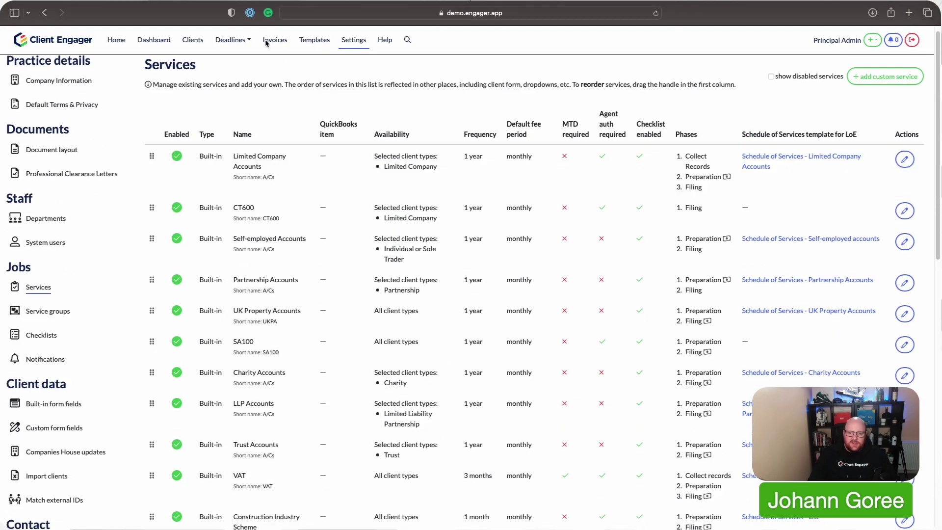
- Create a document-type template named 'Test schedule service' and open it for editing
left_click(315, 40)
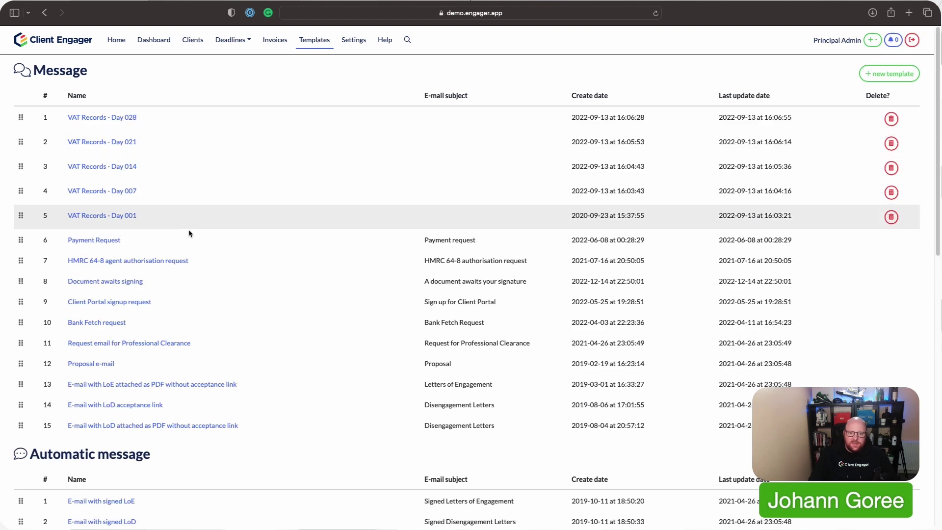
scroll(216, 361, "down", 3)
scroll(206, 358, "down", 5)
scroll(570, 142, "up", 10)
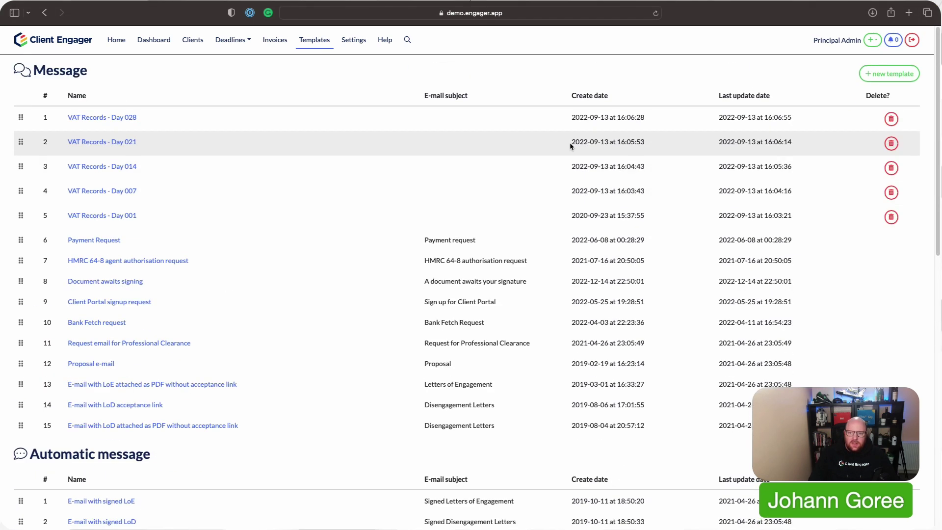
left_click(890, 75)
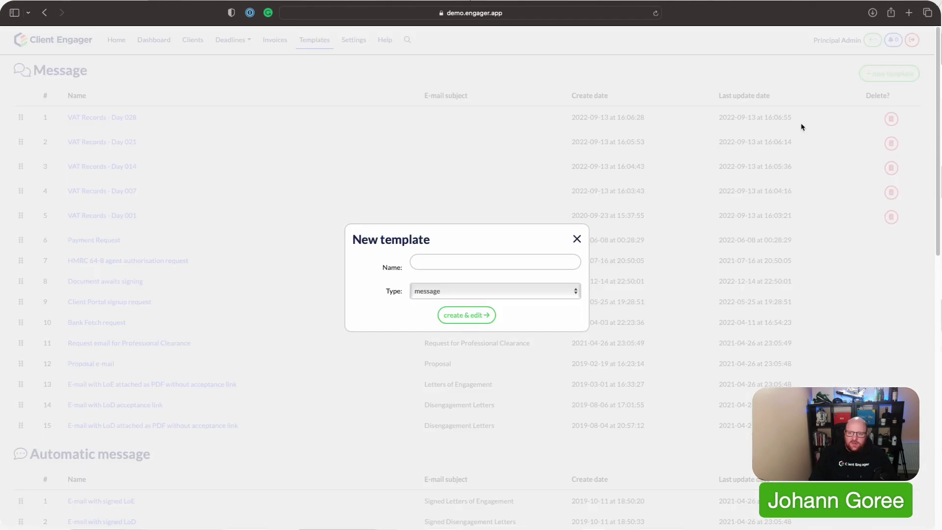
left_click(508, 292)
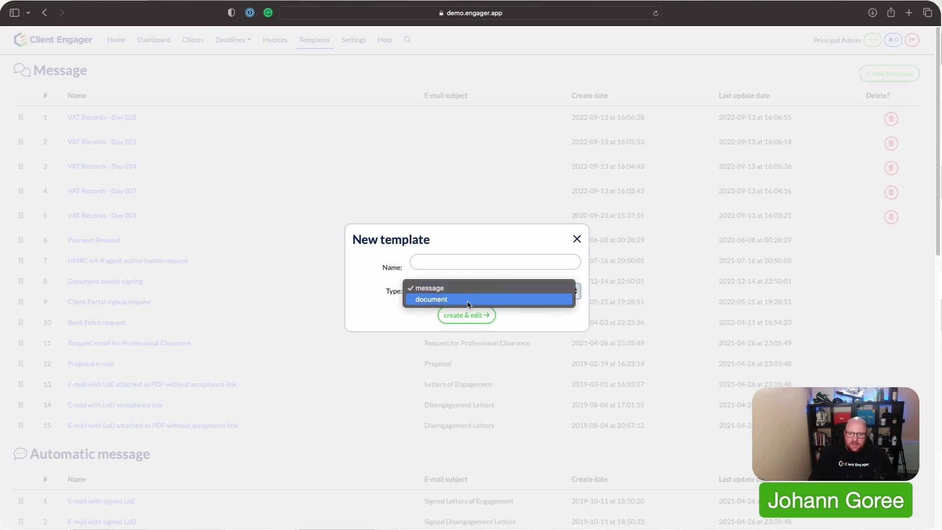
left_click(464, 278)
left_click(465, 262)
type("Test sched")
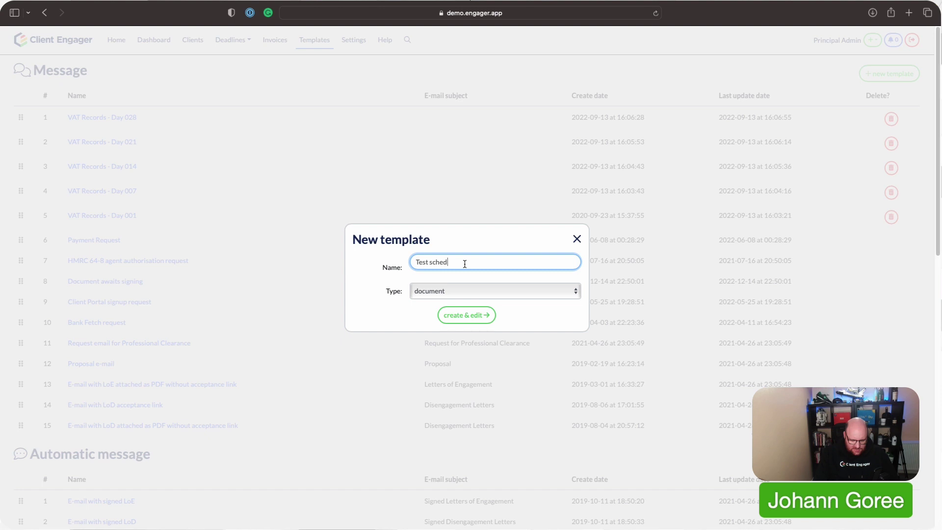
type("ule ")
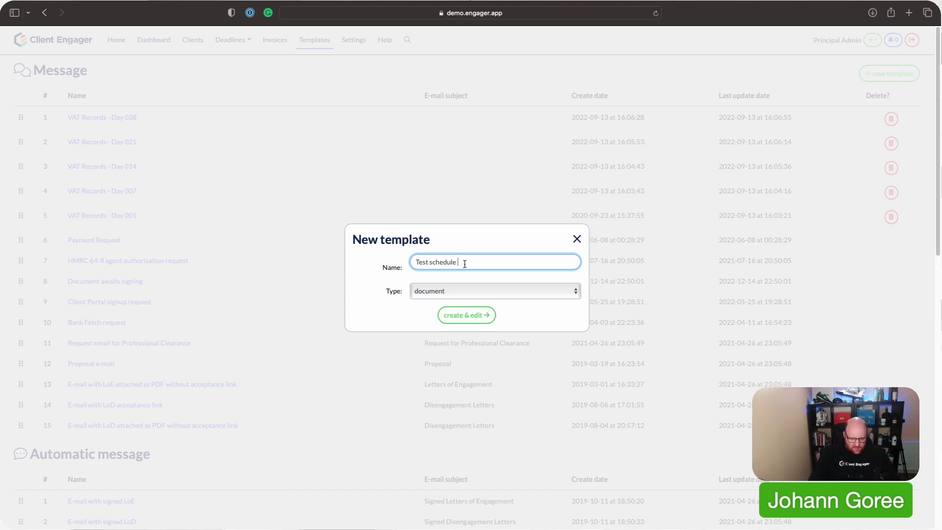
type("service")
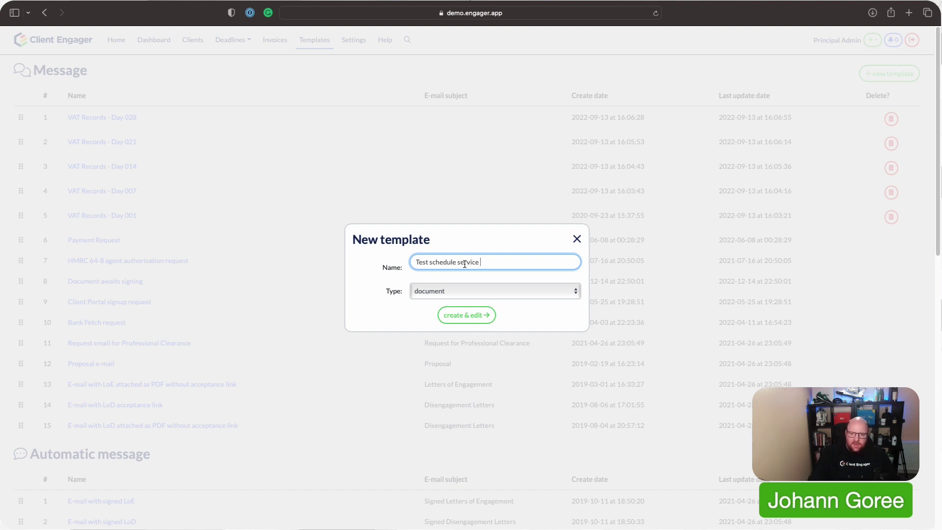
left_click(480, 316)
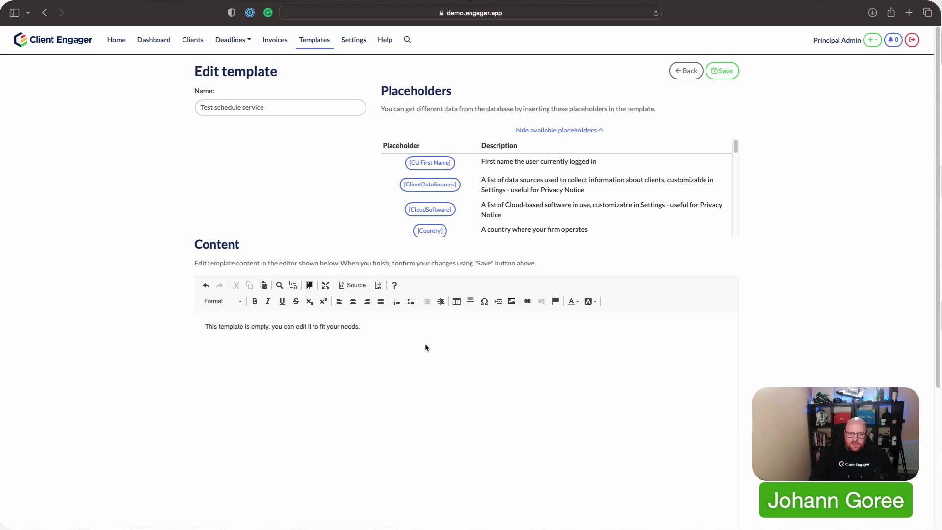
- Save the 'Test schedule service' template with its default placeholder content
left_click_drag(385, 329, 356, 330)
left_click(392, 332)
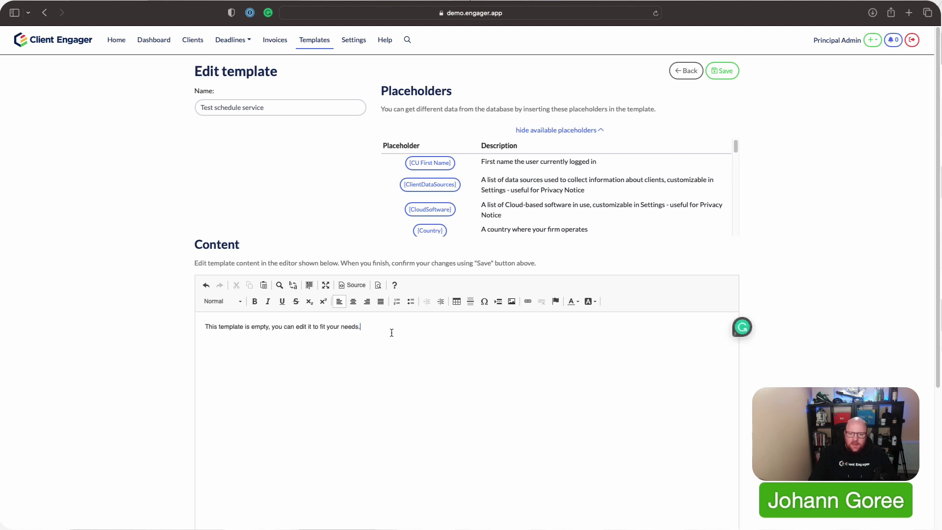
scroll(341, 379, "down", 1)
scroll(341, 379, "down", 4)
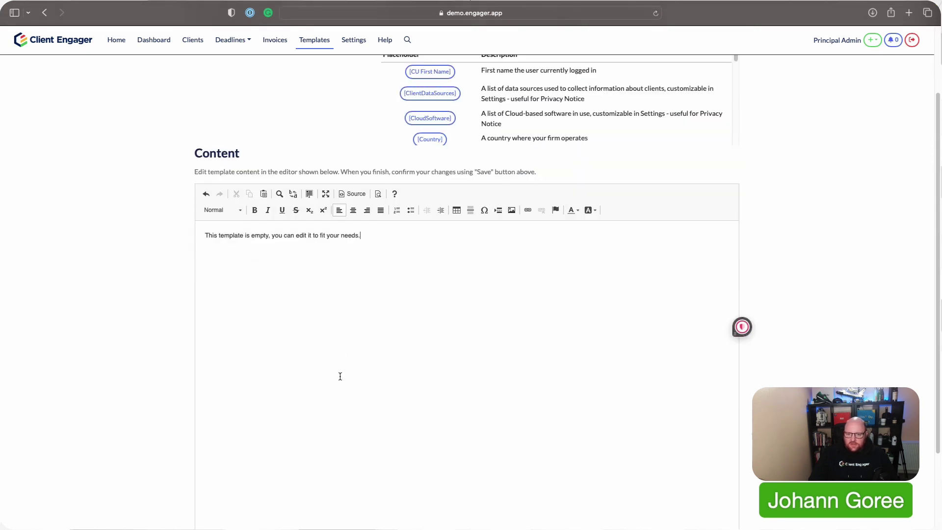
scroll(340, 372, "up", 5)
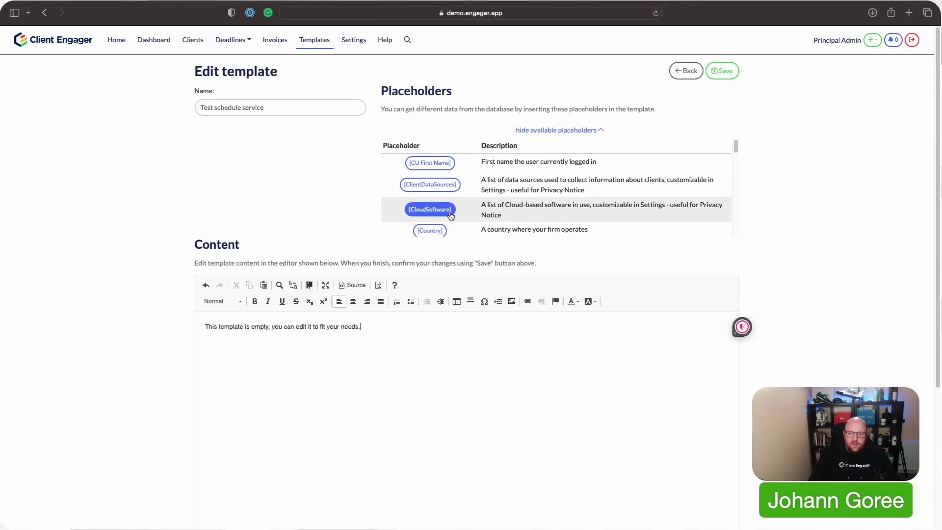
scroll(444, 206, "down", 10)
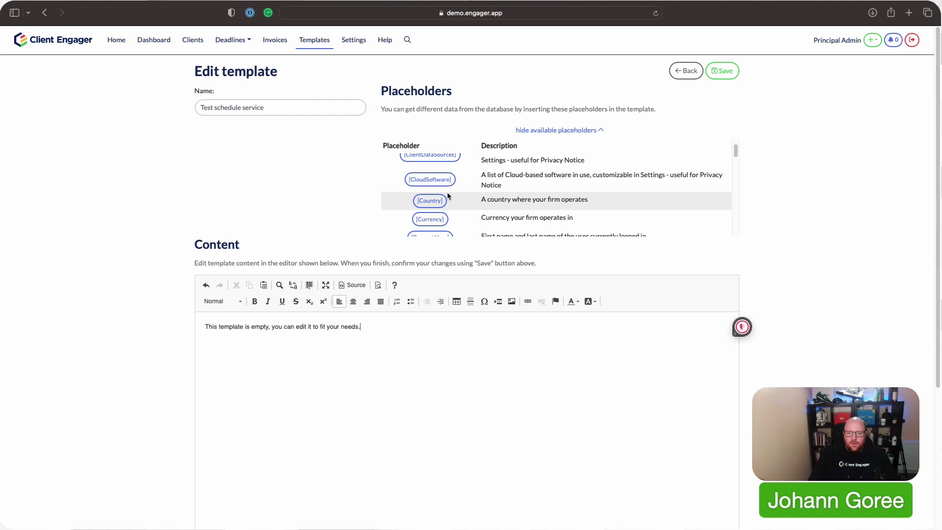
scroll(431, 217, "up", 10)
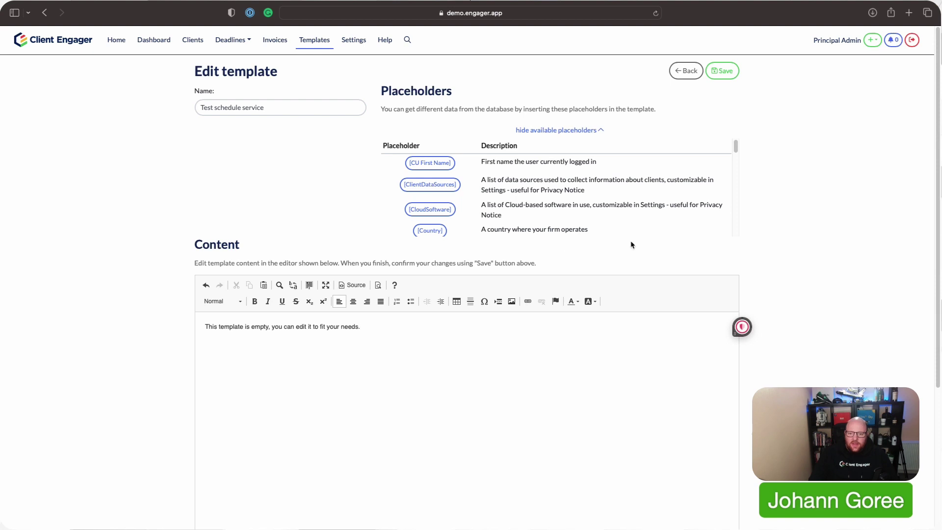
scroll(725, 233, "down", 10)
scroll(723, 233, "down", 5)
scroll(761, 300, "down", 8)
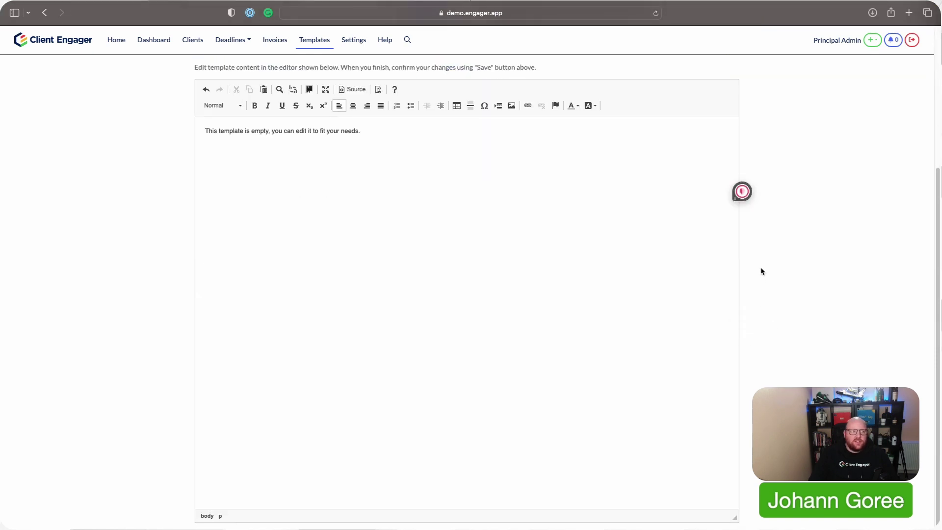
scroll(760, 271, "up", 8)
left_click(722, 74)
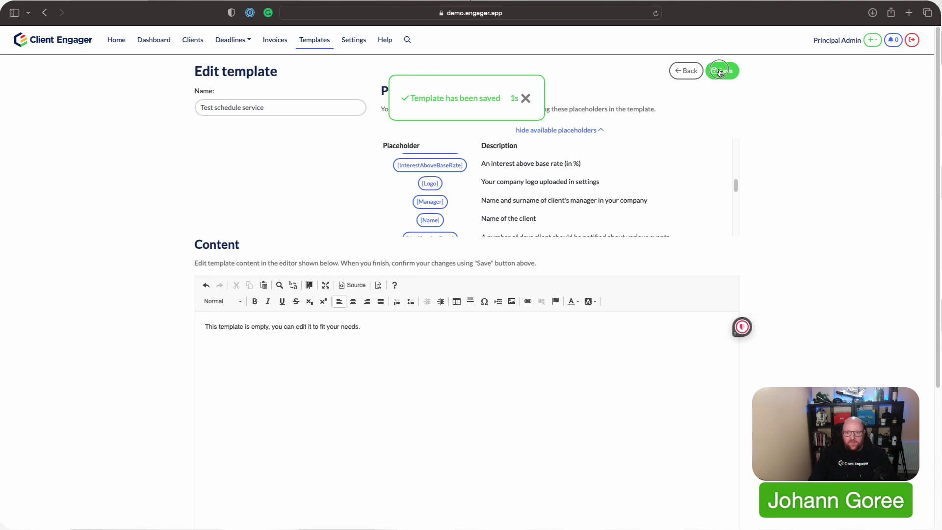
left_click(361, 42)
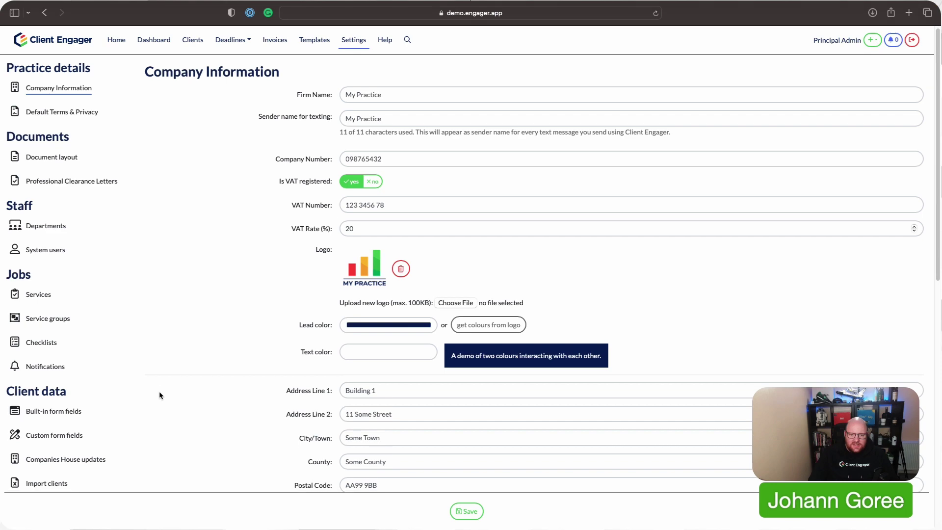
- Open the Edit service dialog for Test bookkeeping serivce from the Services list
scroll(80, 442, "down", 6)
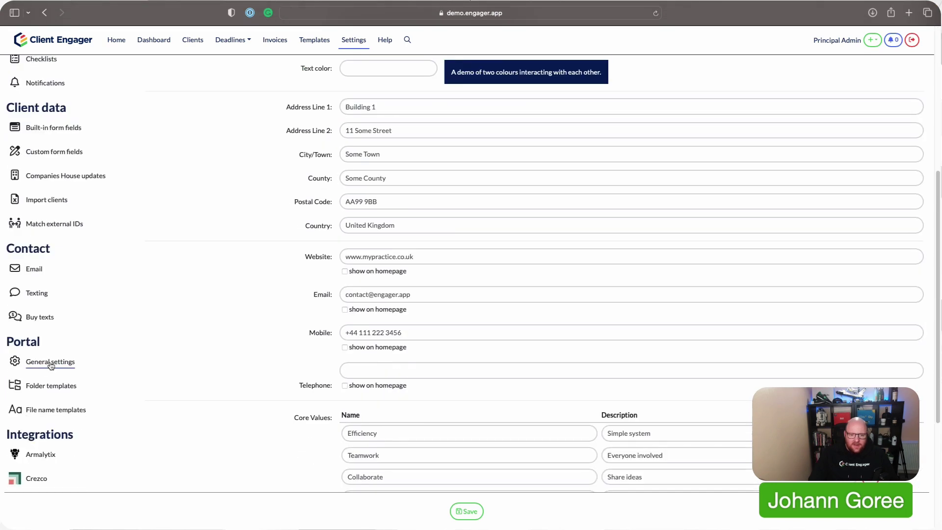
scroll(56, 314, "up", 1)
scroll(52, 216, "up", 5)
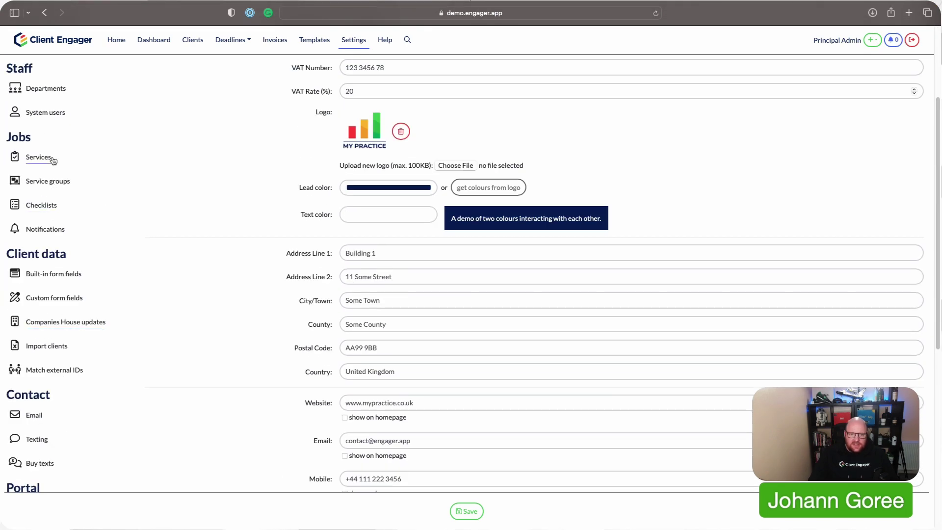
left_click(38, 294)
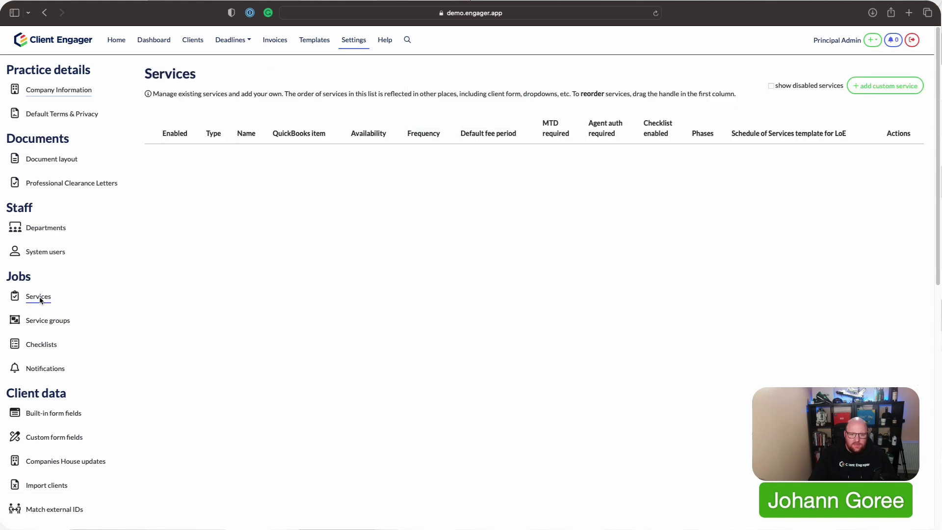
scroll(462, 360, "down", 1)
scroll(461, 360, "down", 10)
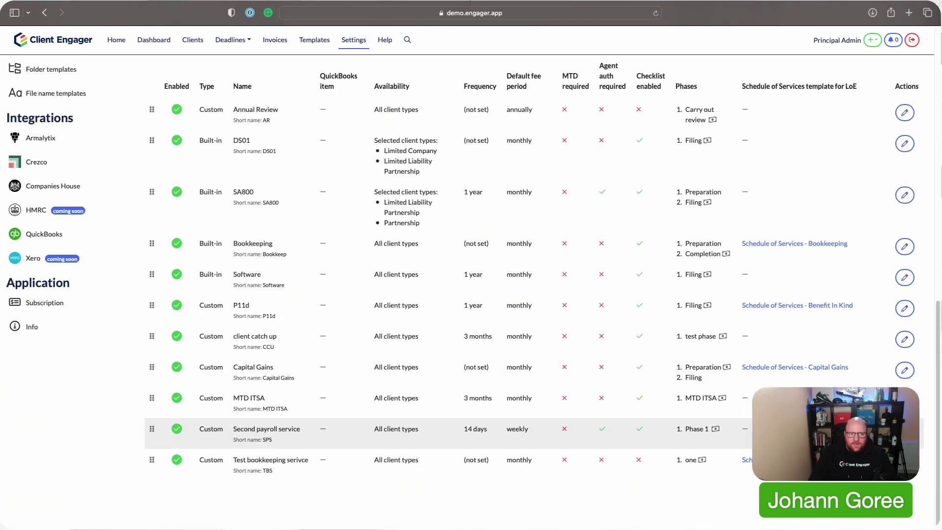
left_click(674, 458)
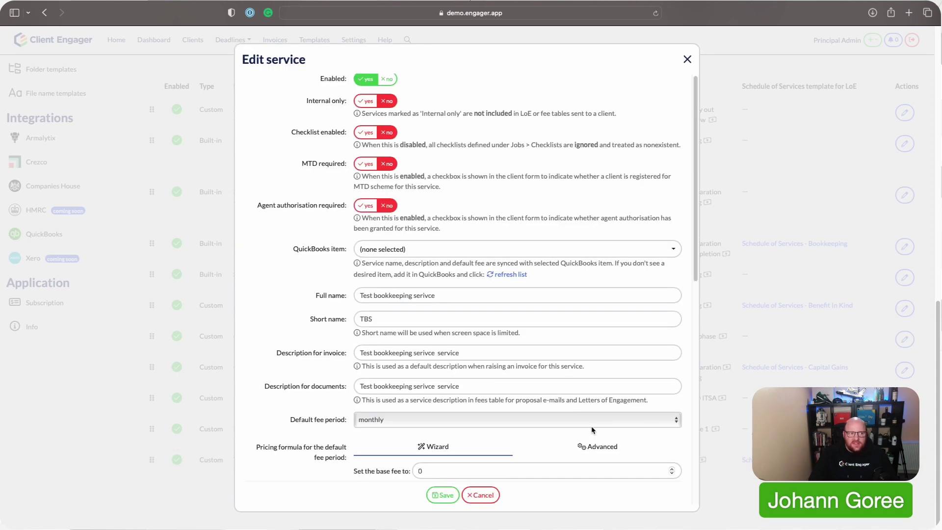
- Switch the service's Schedule of Services template to 'Test schedule service' and save
scroll(592, 434, "down", 3)
scroll(534, 428, "down", 2)
scroll(534, 429, "down", 5)
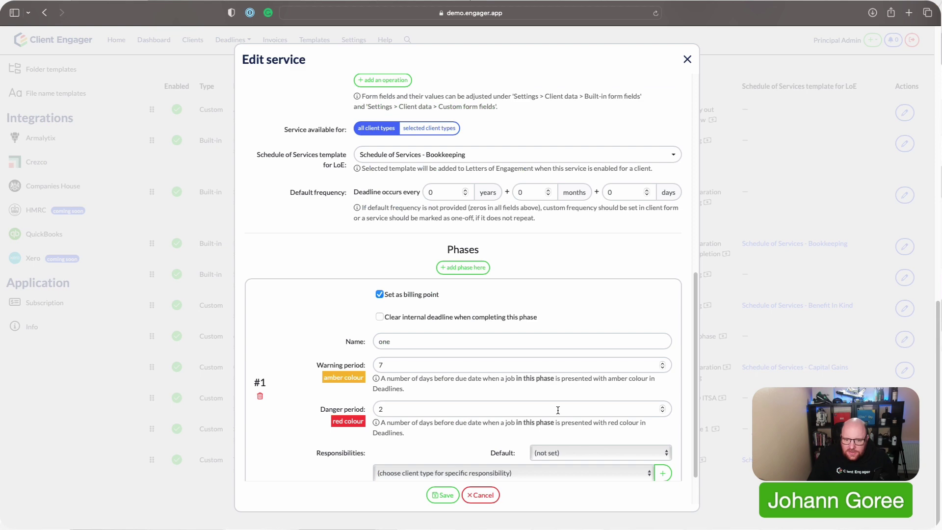
scroll(578, 402, "up", 5)
left_click(531, 295)
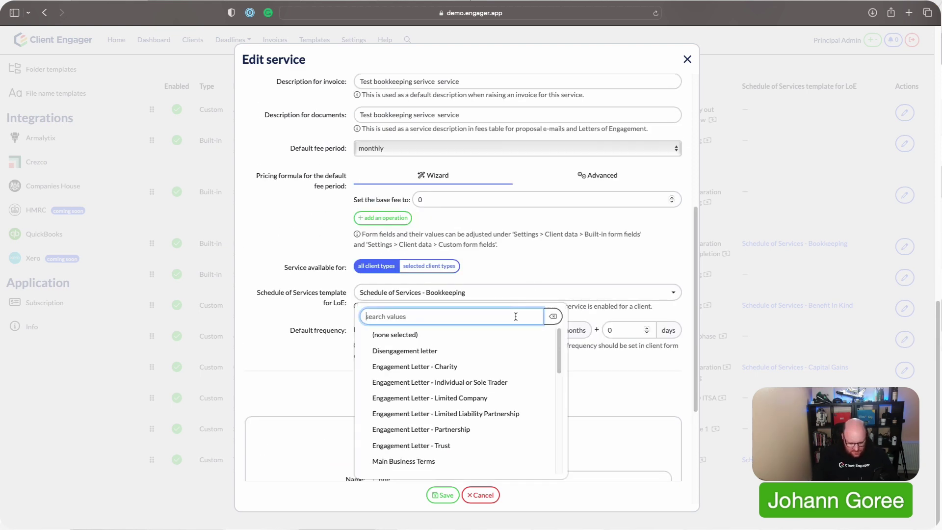
type("test")
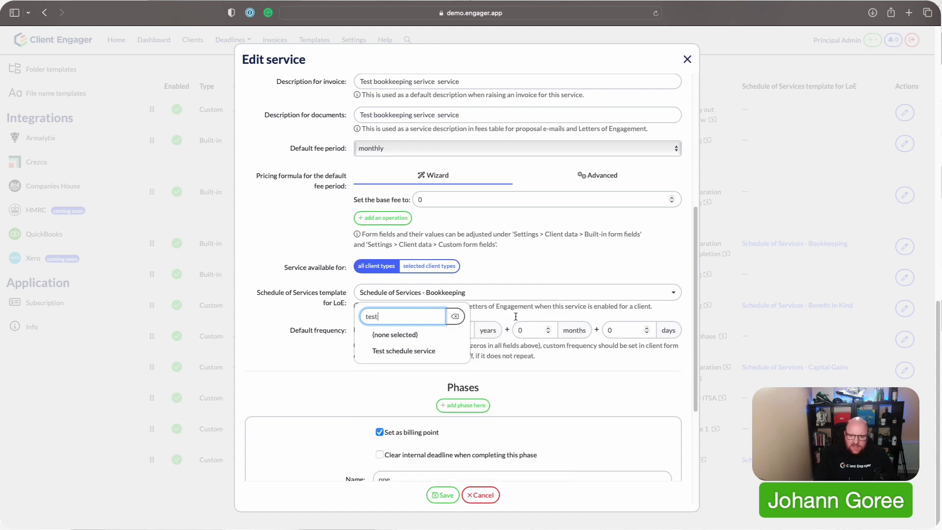
left_click(431, 348)
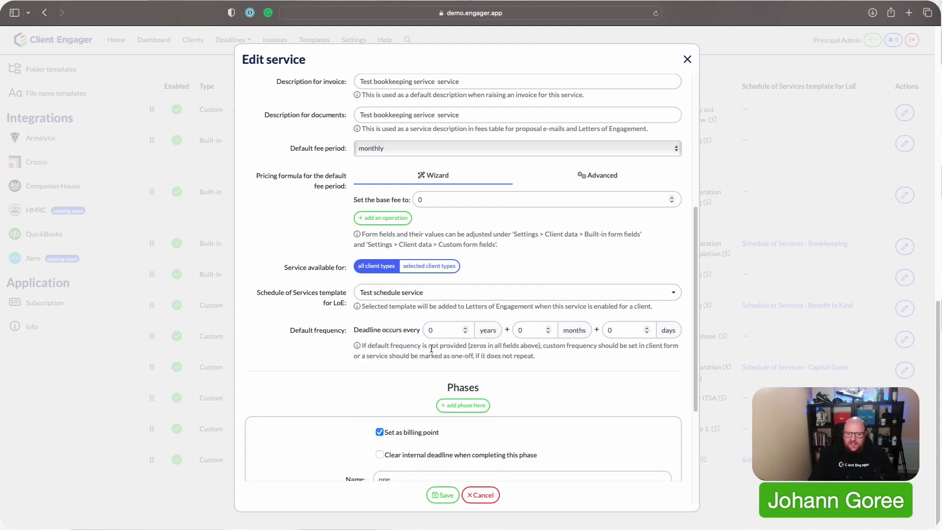
left_click(447, 491)
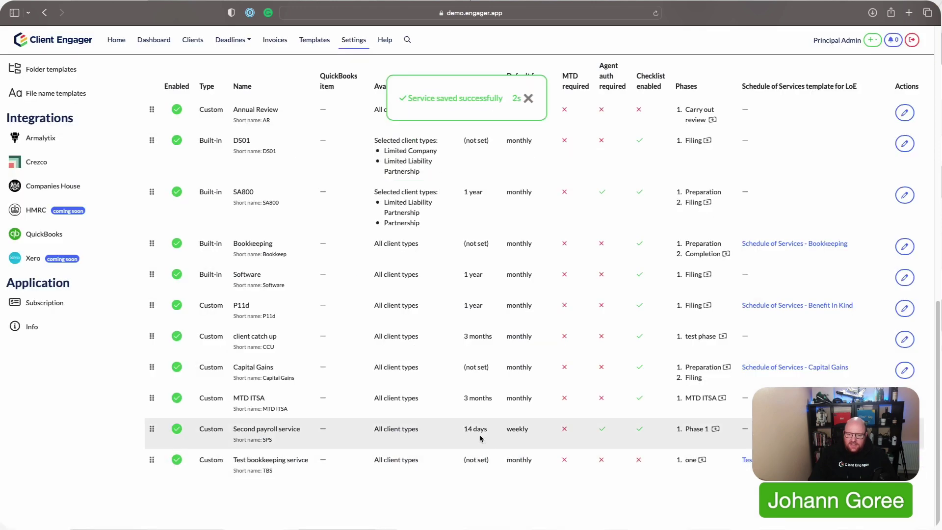
scroll(288, 120, "up", 3)
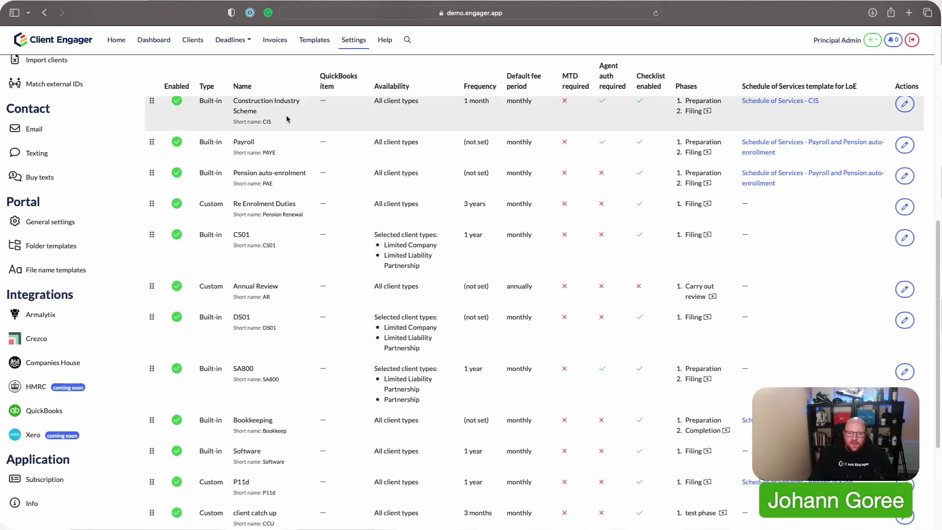